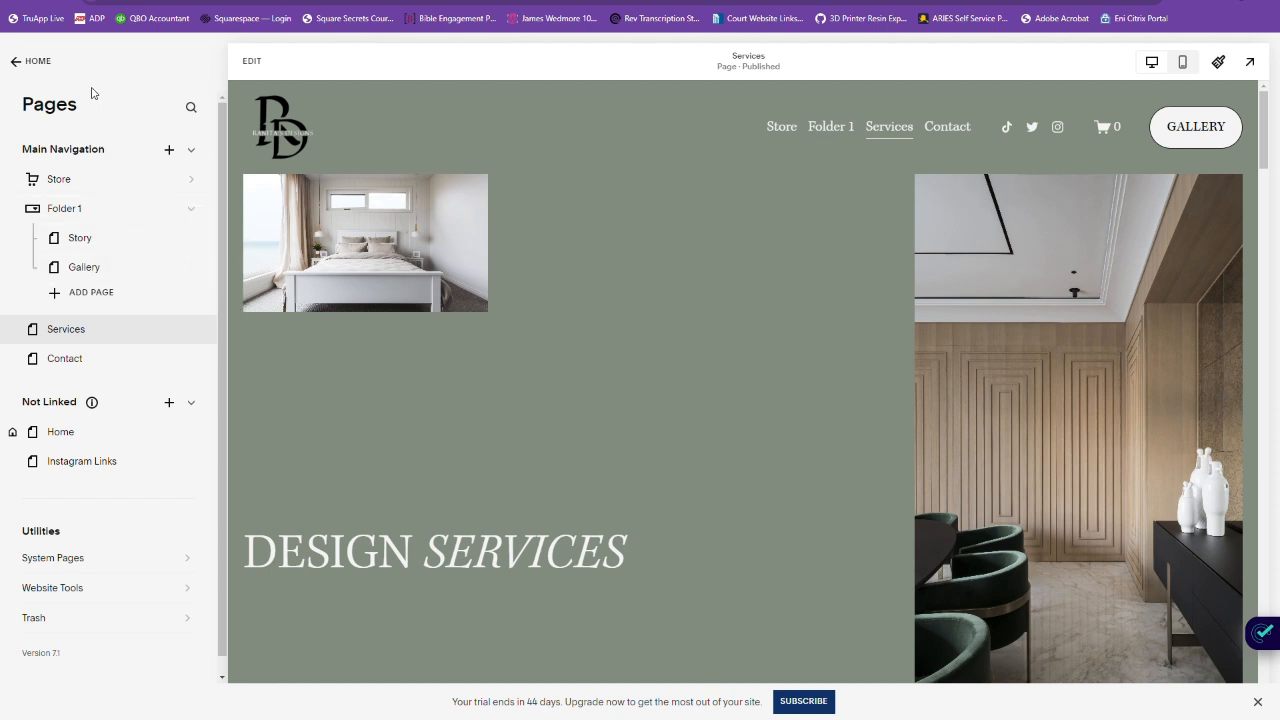
Step: Add a blog page to the main navigation using the two-column grid layout
left_click(168, 152)
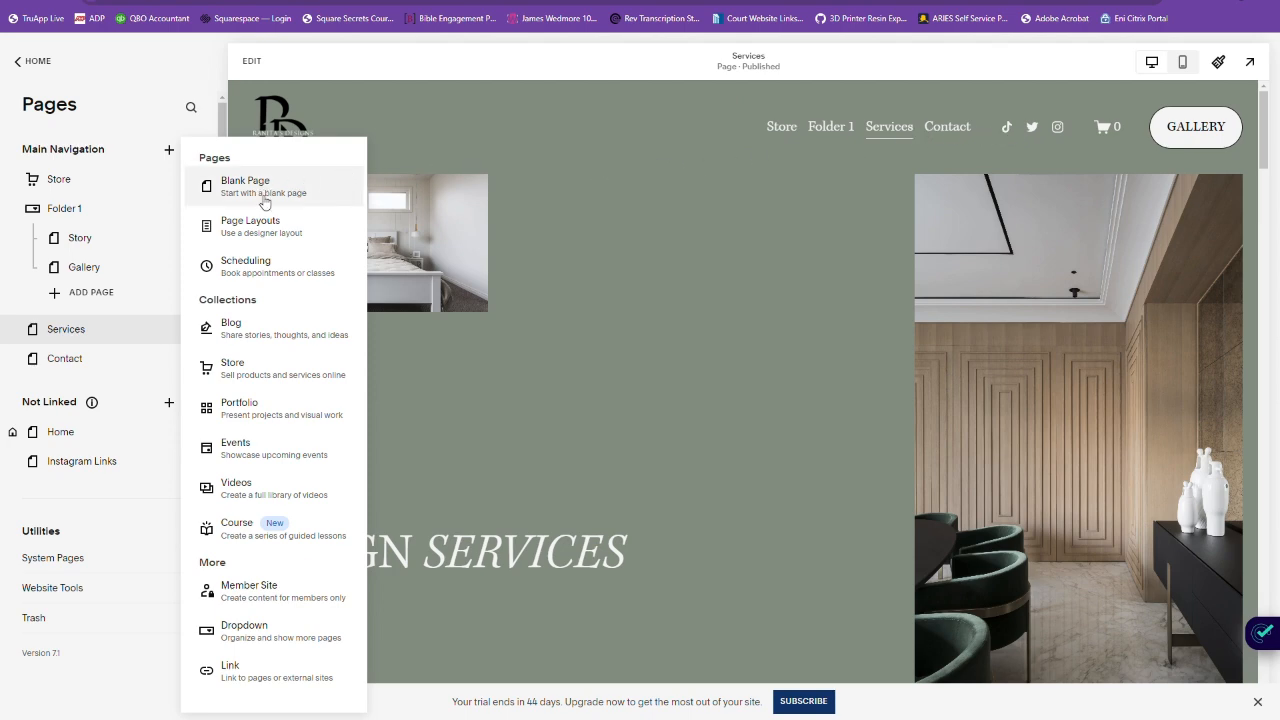
left_click(268, 338)
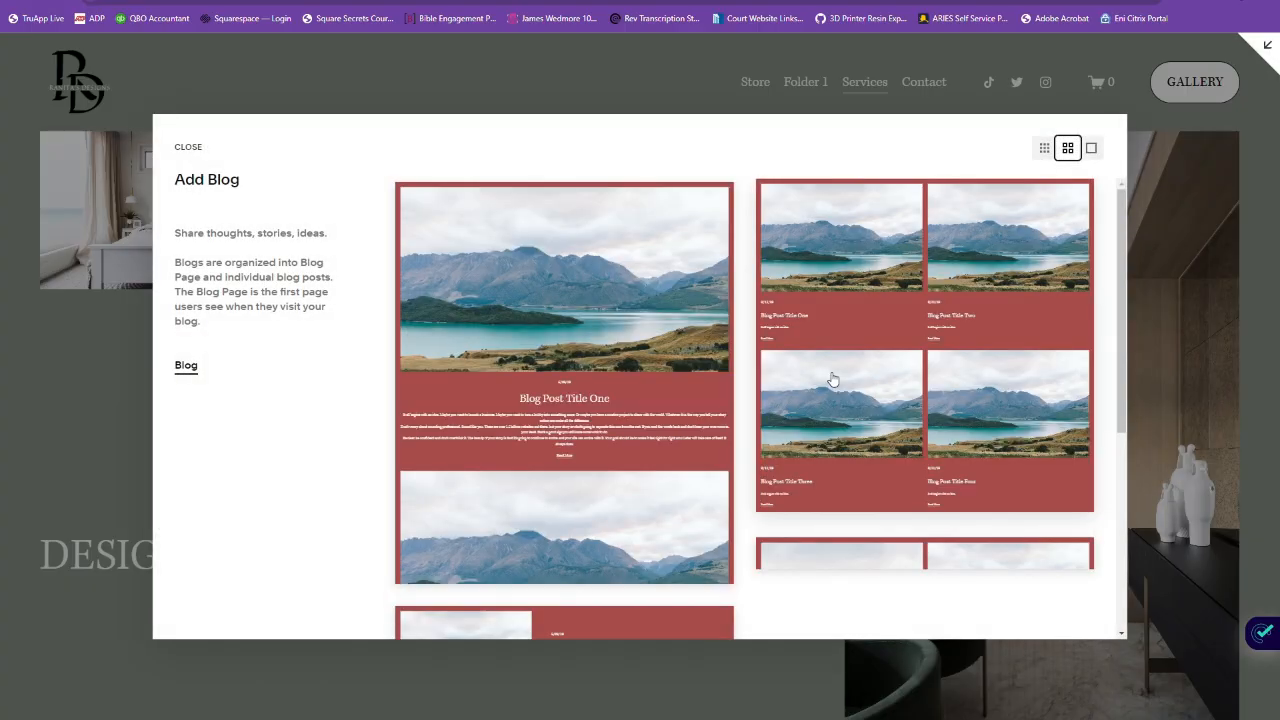
scroll(830, 378, "down", 4)
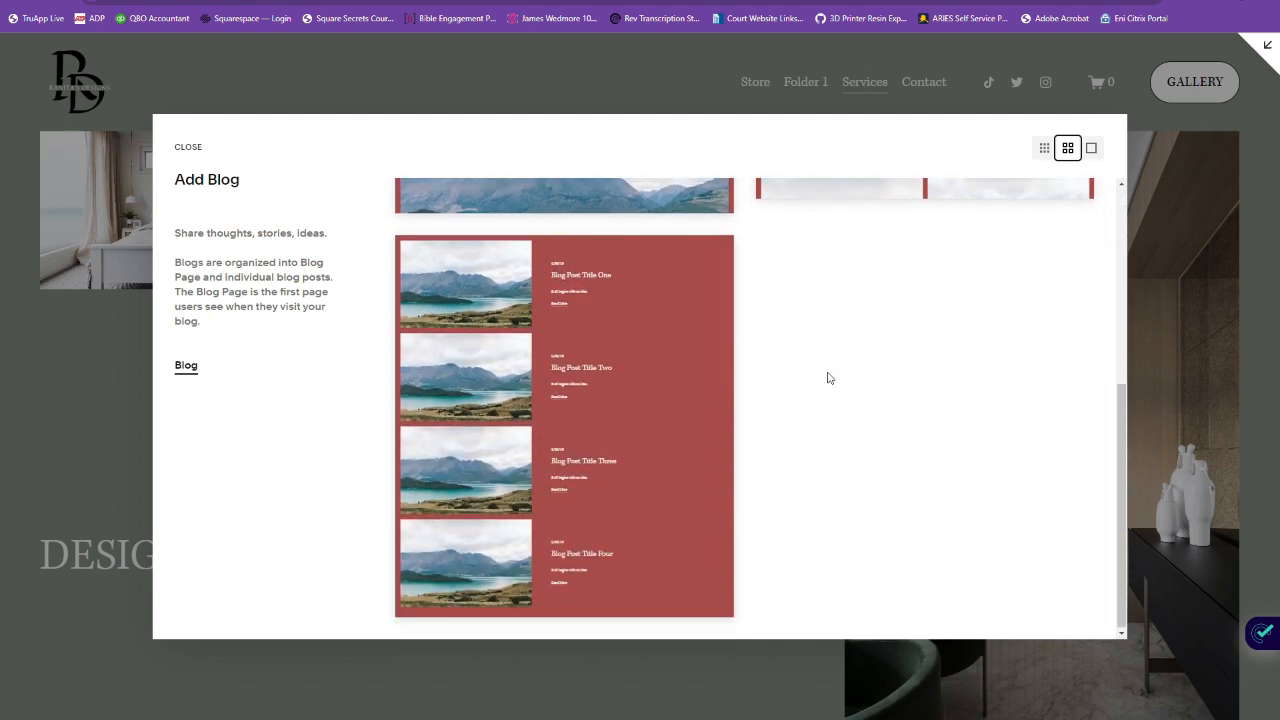
scroll(828, 378, "up", 3)
scroll(827, 371, "up", 1)
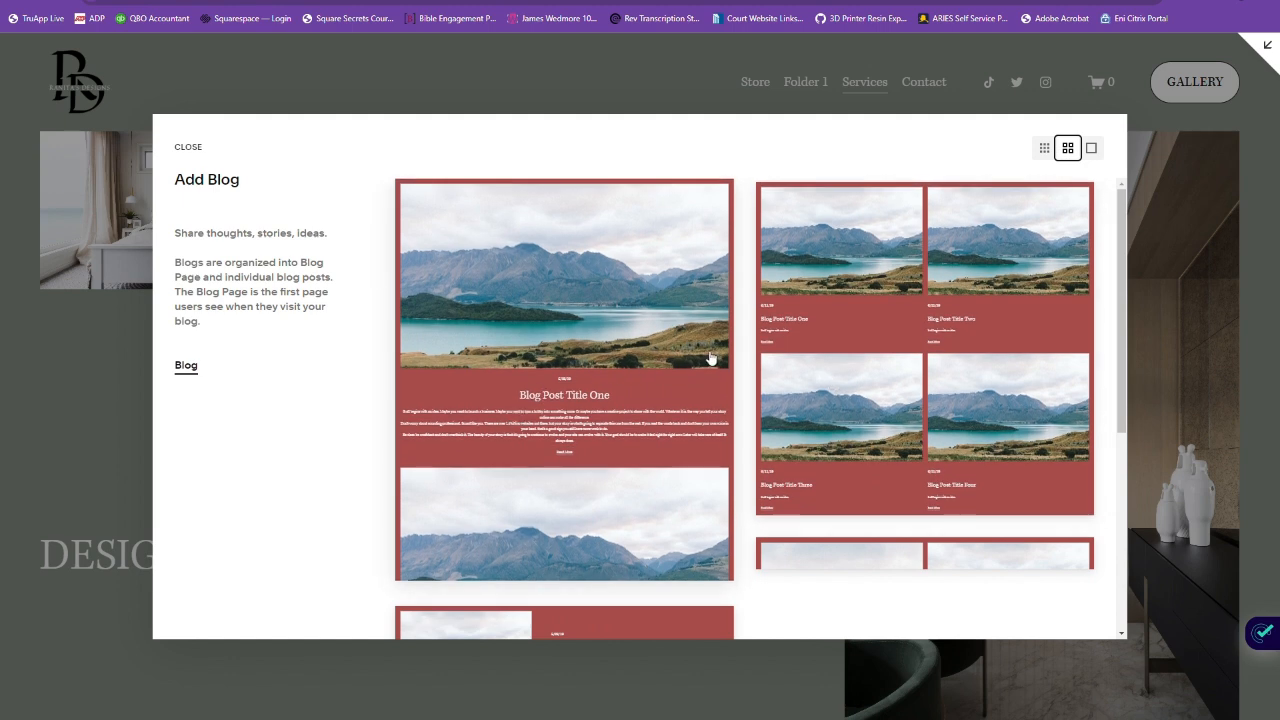
left_click(915, 327)
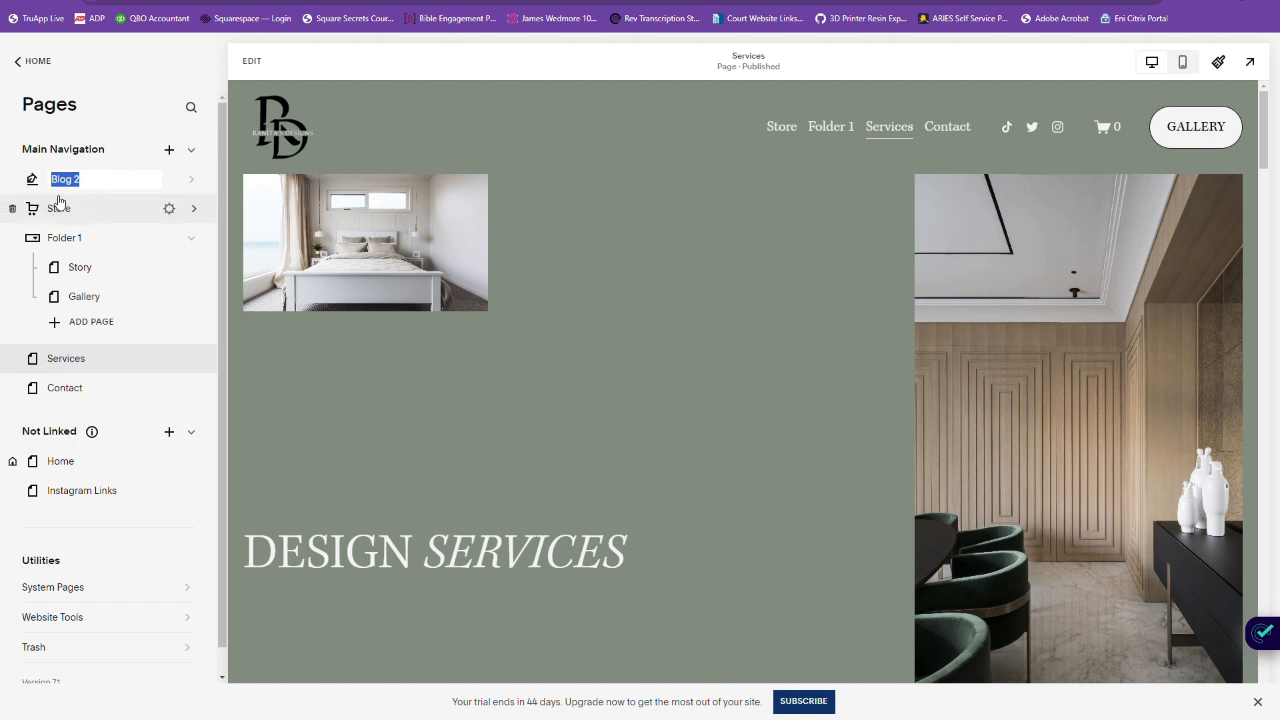
Step: Rename the new blog page to "Blog"
key("Right")
key("BackSpace")
key("BackSpace")
key("Return")
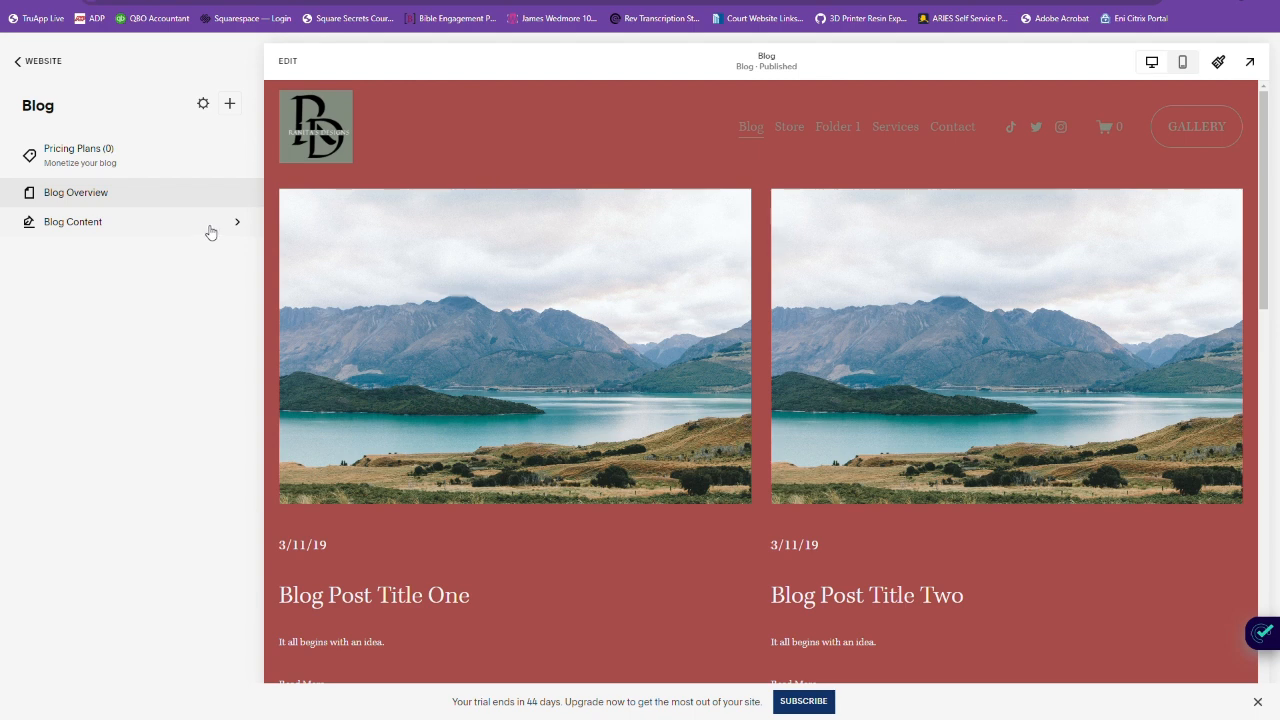
Step: Look over the blog overview page and create a new post in the blog content
scroll(713, 490, "down", 5)
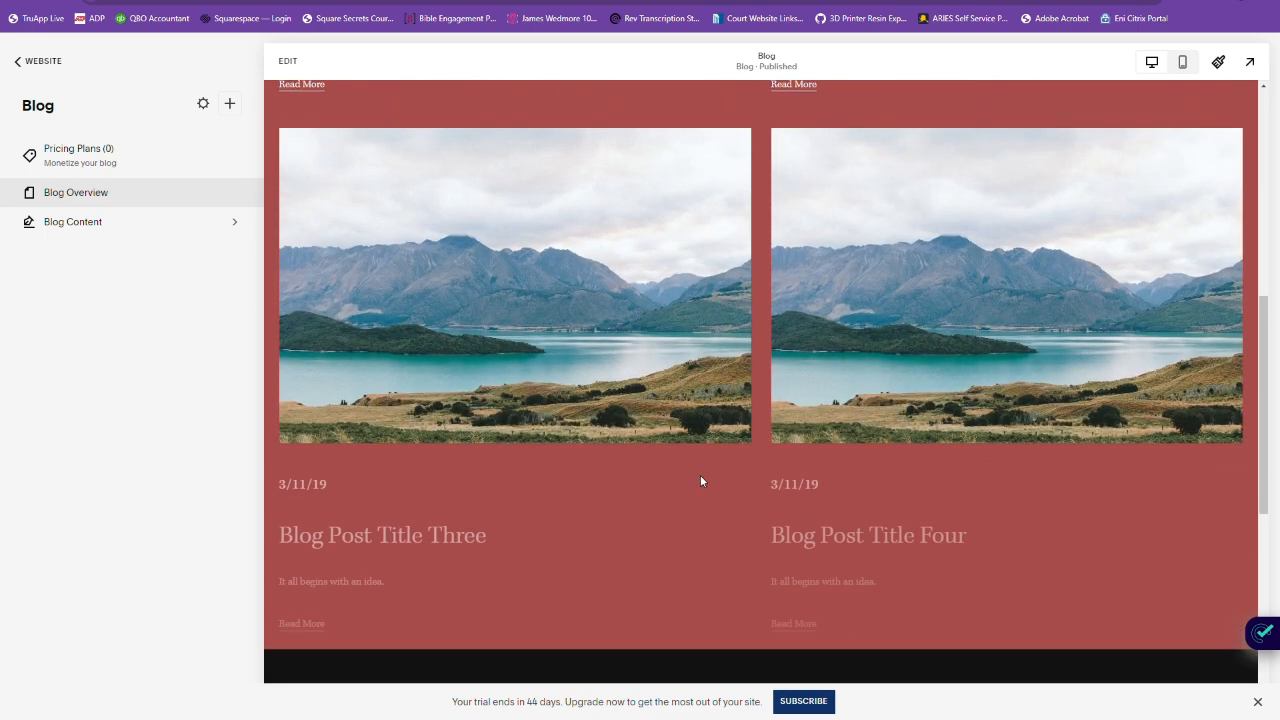
scroll(922, 487, "up", 6)
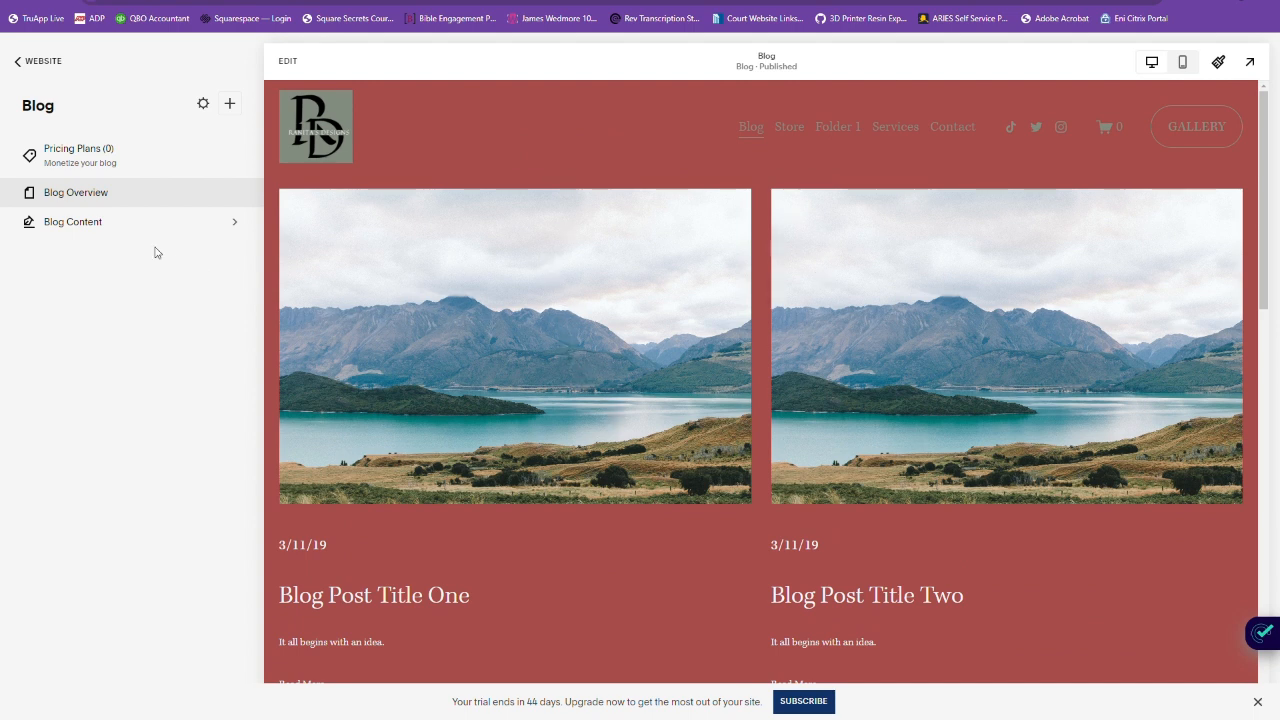
left_click(87, 228)
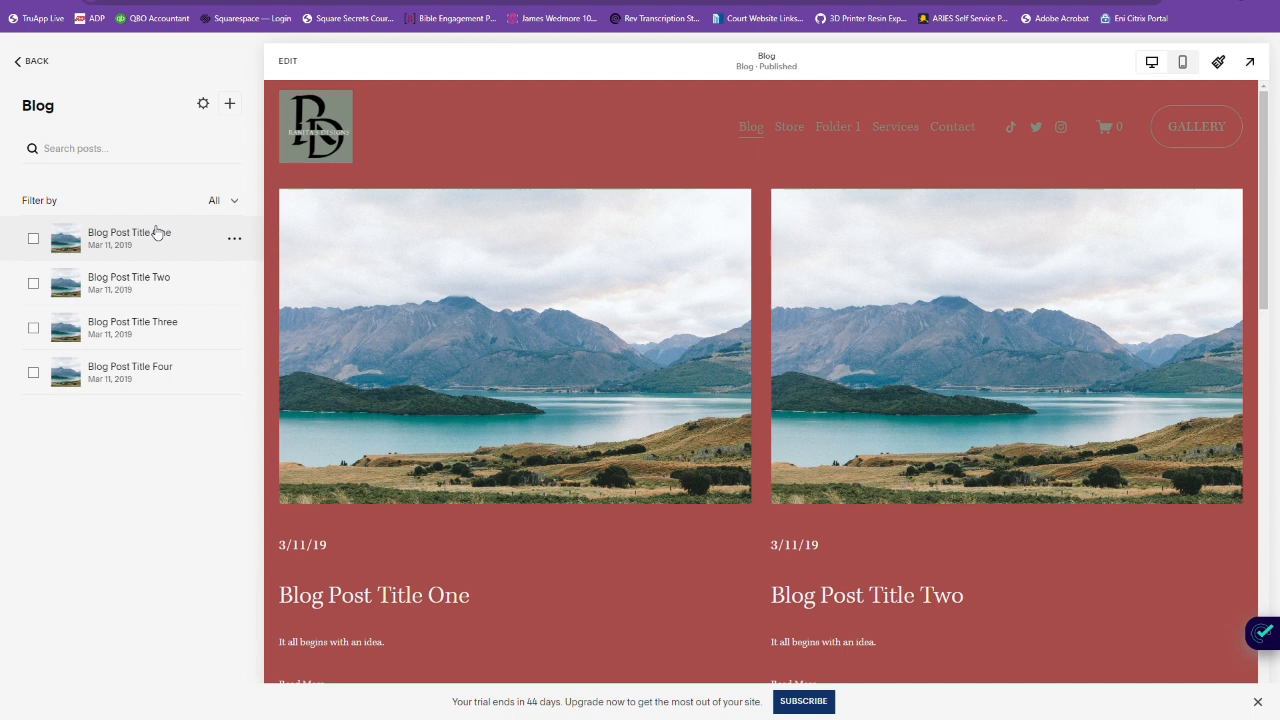
left_click(230, 104)
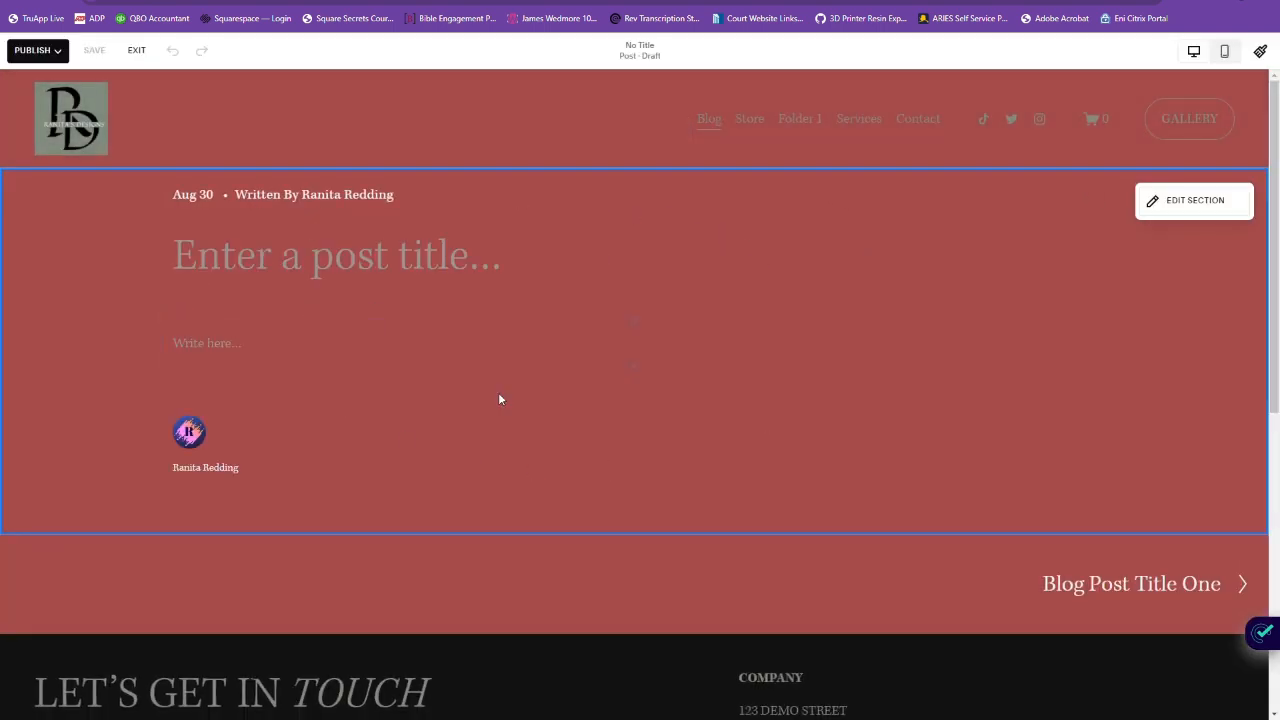
Step: Set the color theme of the post section to Lightest 1
left_click(1193, 210)
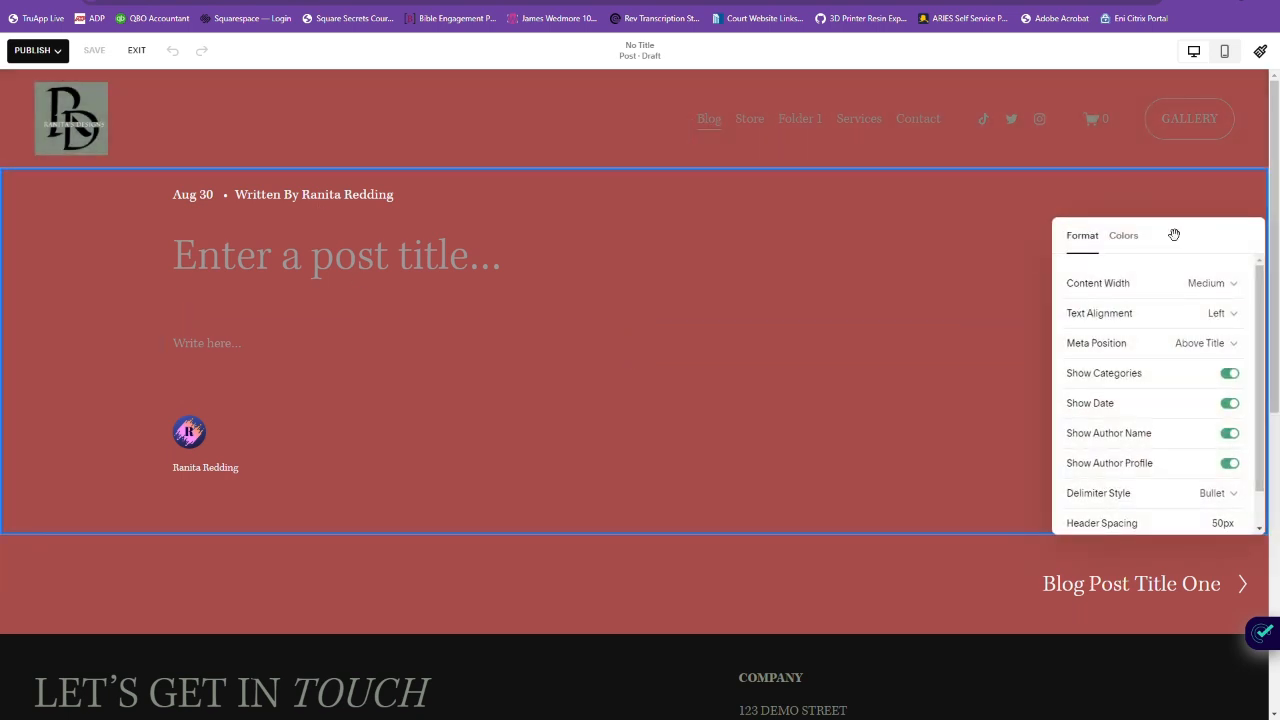
left_click(1130, 247)
left_click(1169, 333)
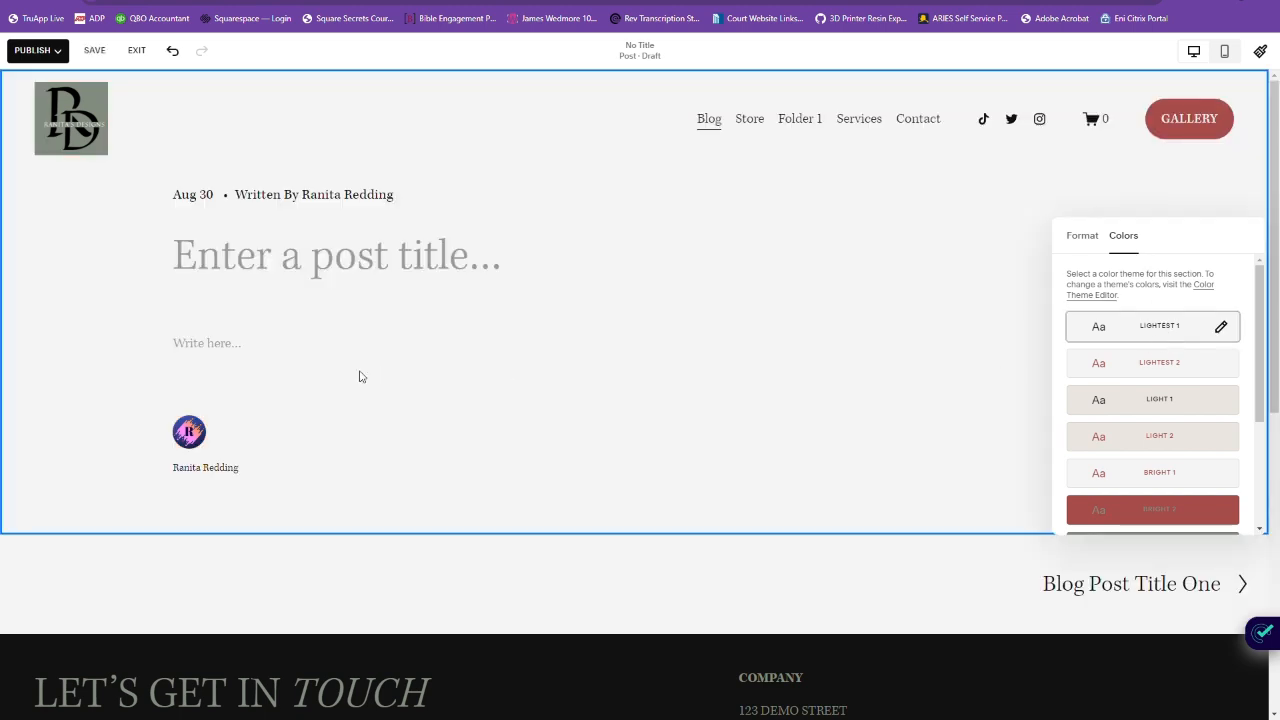
Step: Title the post "Example Post 1" and write the body "This is some great and awesome example text for my first blog post!"
left_click(268, 273)
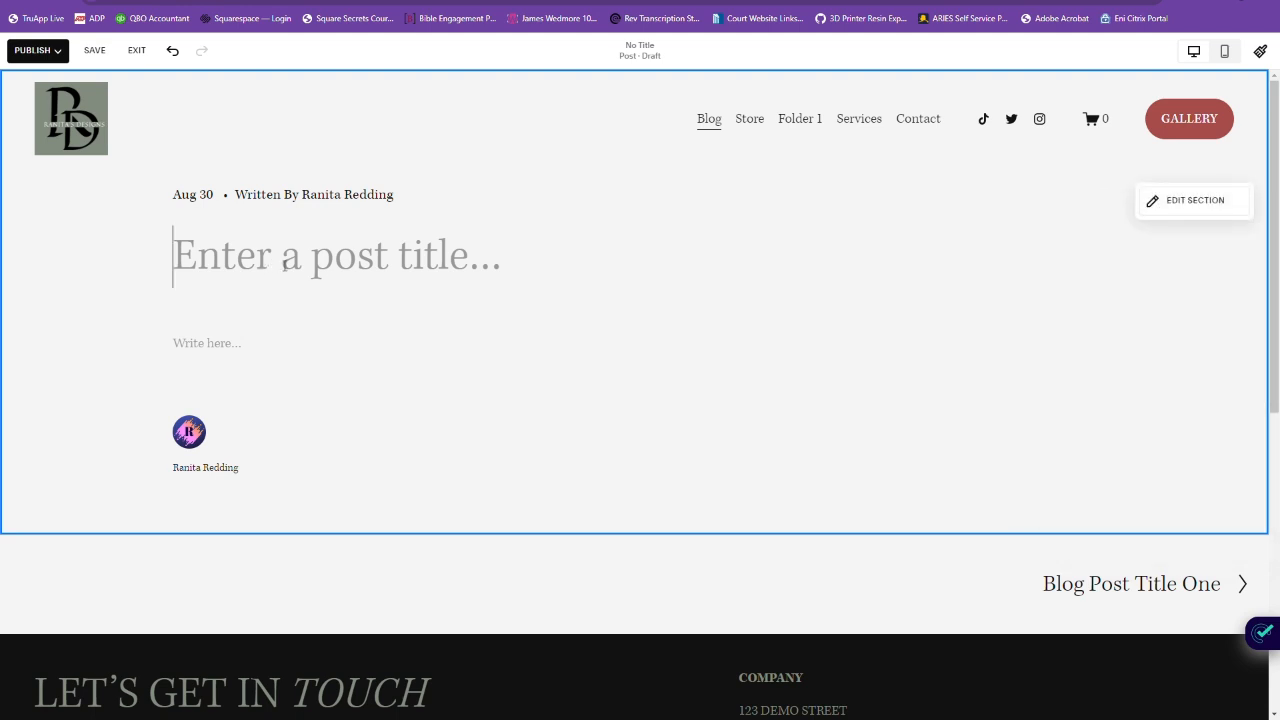
type("Example Post 1")
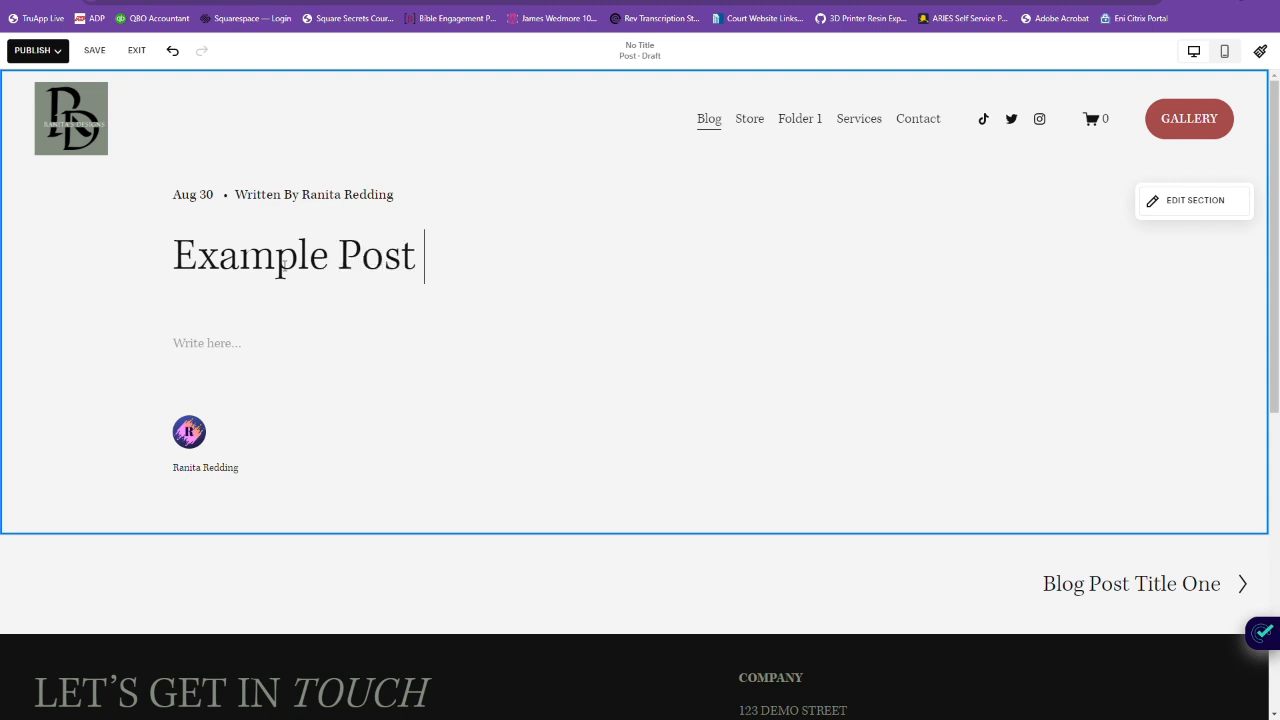
left_click(210, 344)
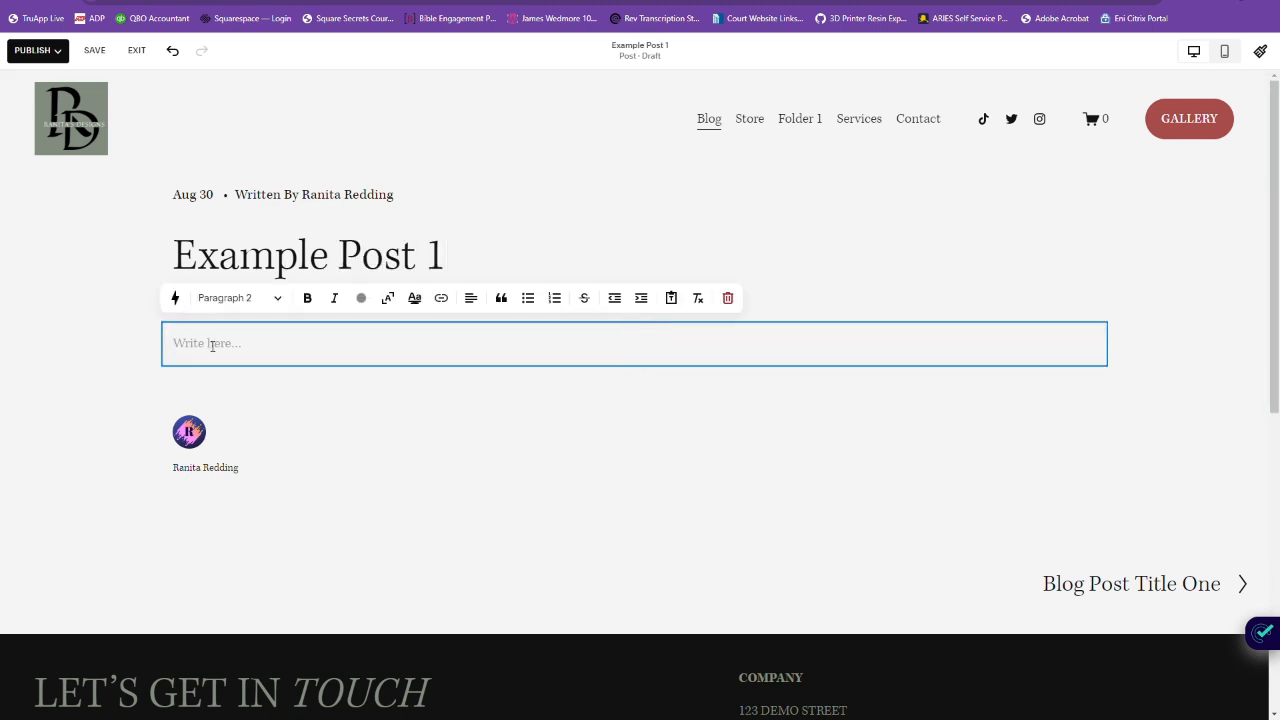
type("This is some great and awesome example text for my first blog post!")
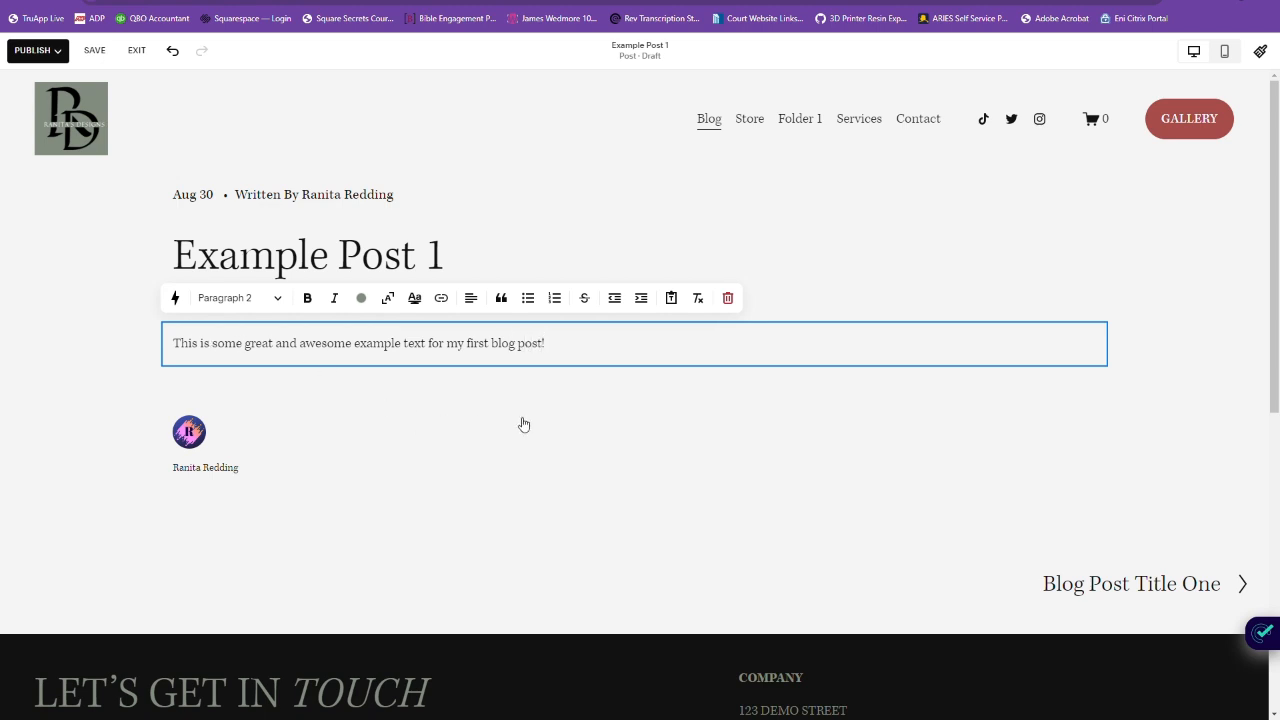
left_click(797, 263)
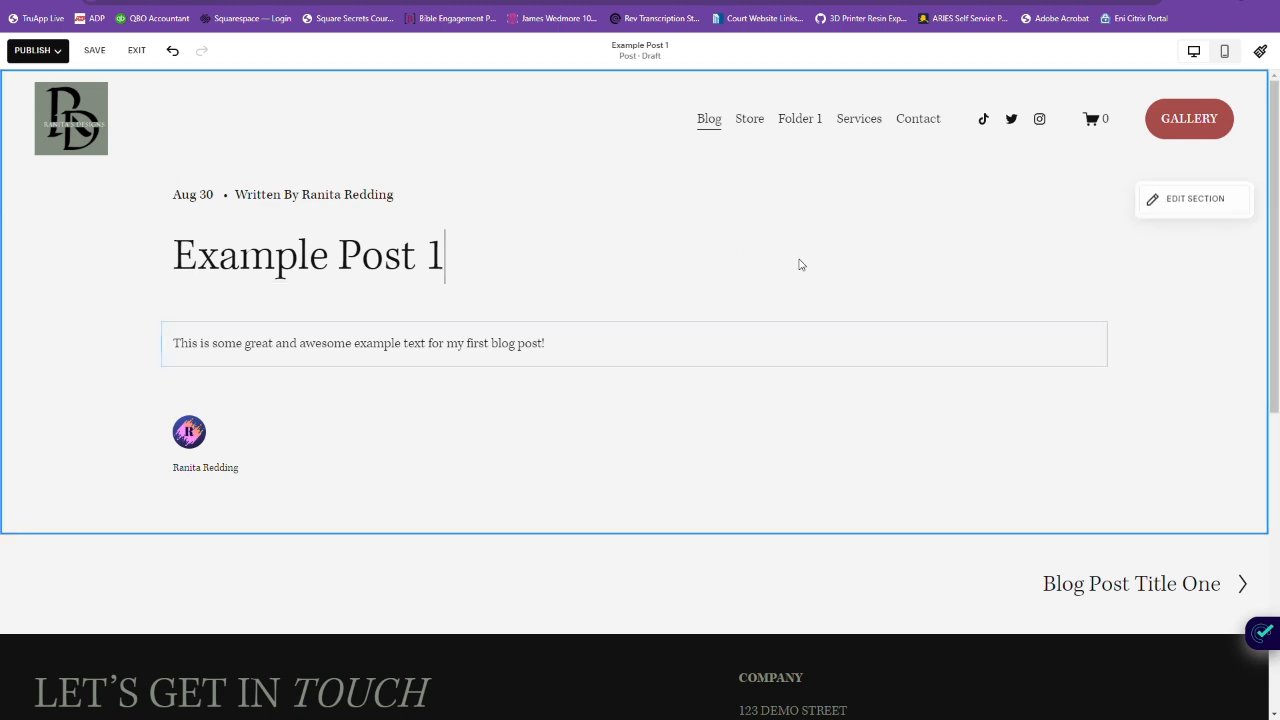
Step: Browse the content blocks available for insertion below the post's text
left_click(641, 367)
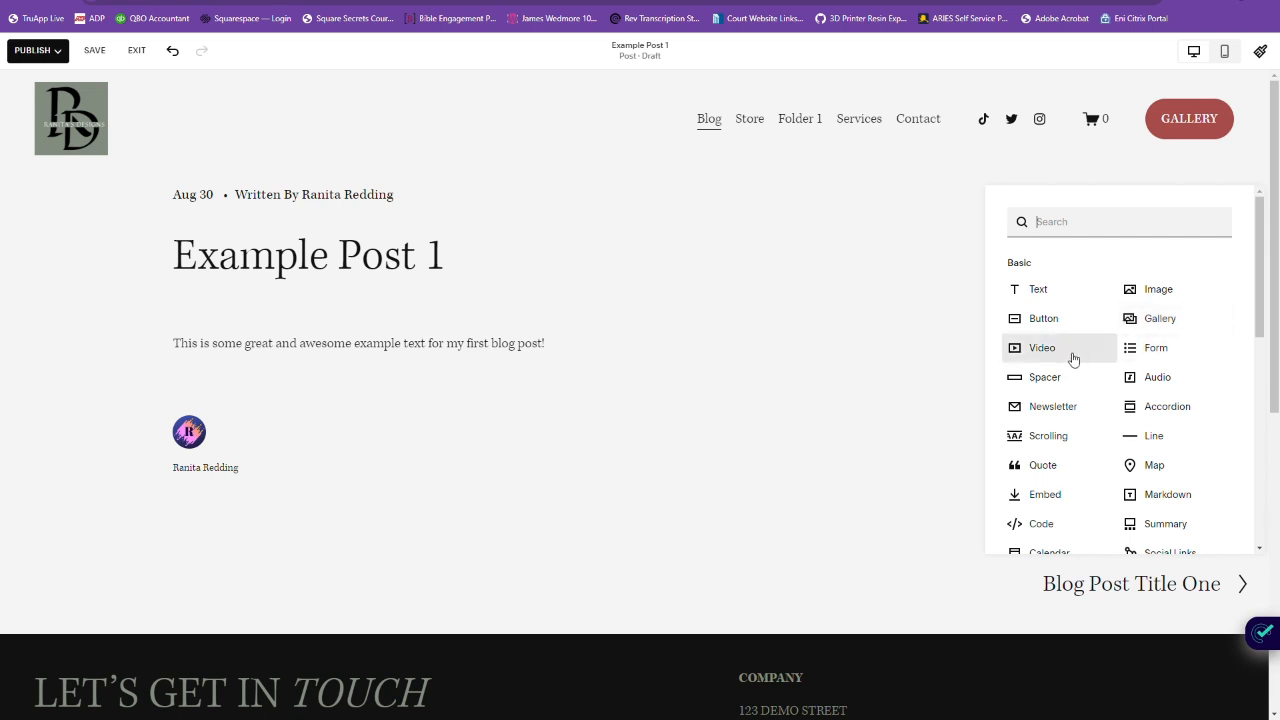
scroll(1166, 404, "down", 1)
scroll(1166, 404, "down", 2)
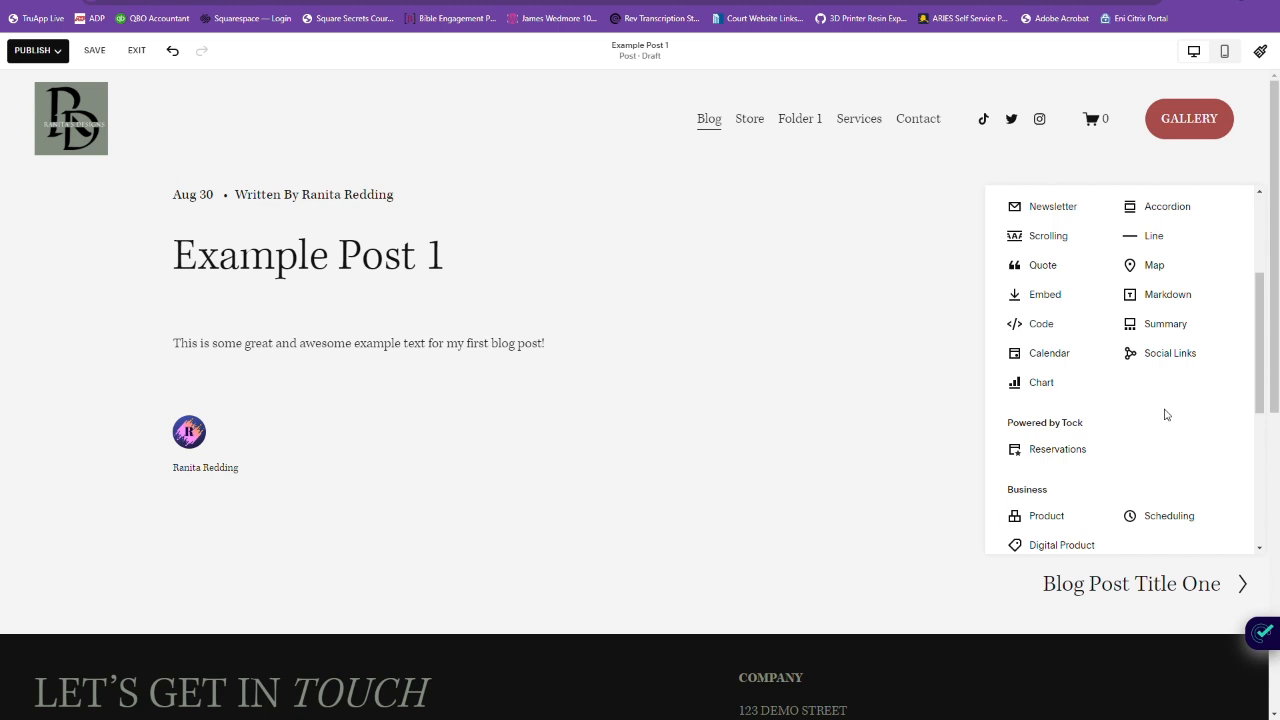
scroll(1166, 412, "up", 3)
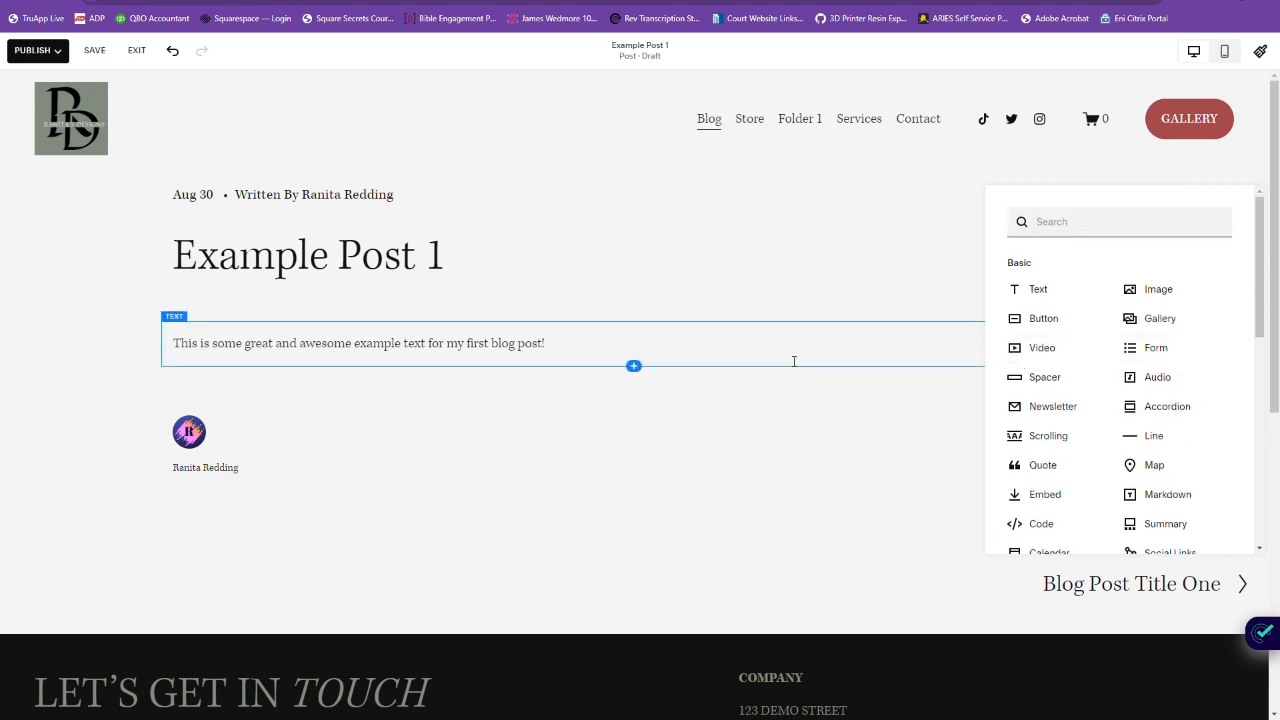
left_click(751, 310)
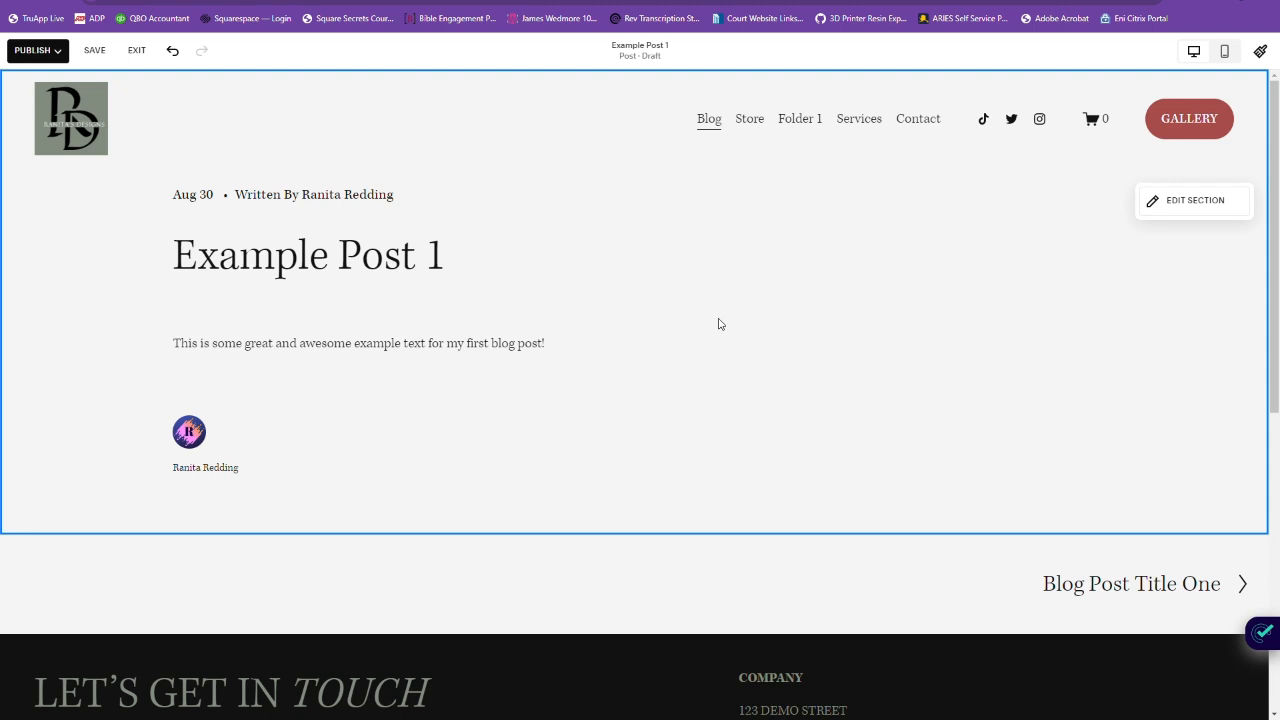
Step: Set the post URL to /blog/examplepost in the blog post settings
left_click(328, 202)
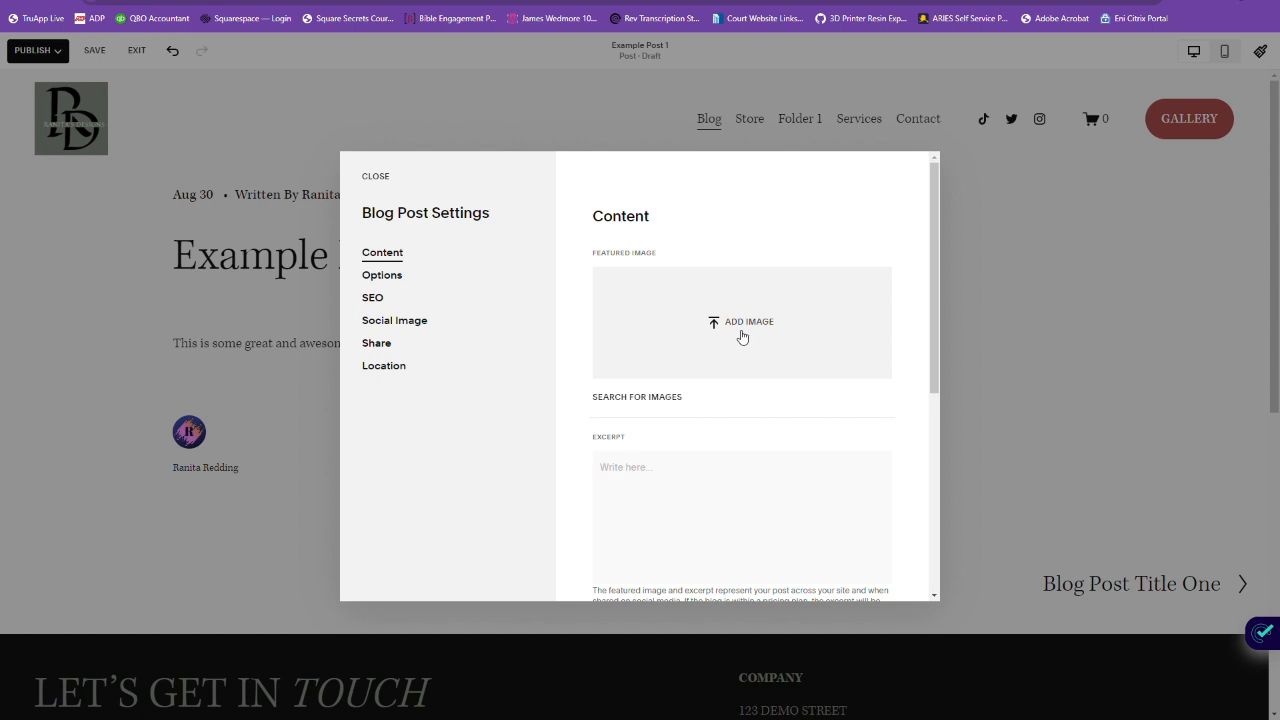
scroll(741, 336, "down", 2)
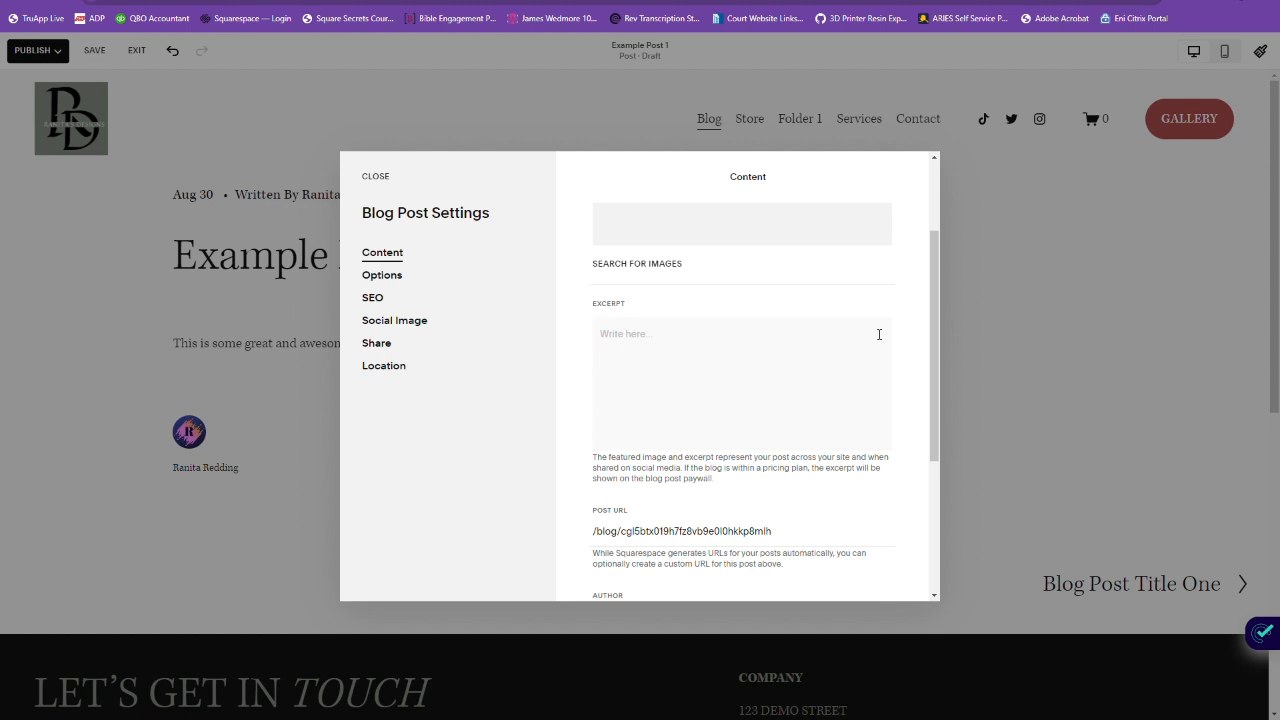
scroll(879, 334, "down", 2)
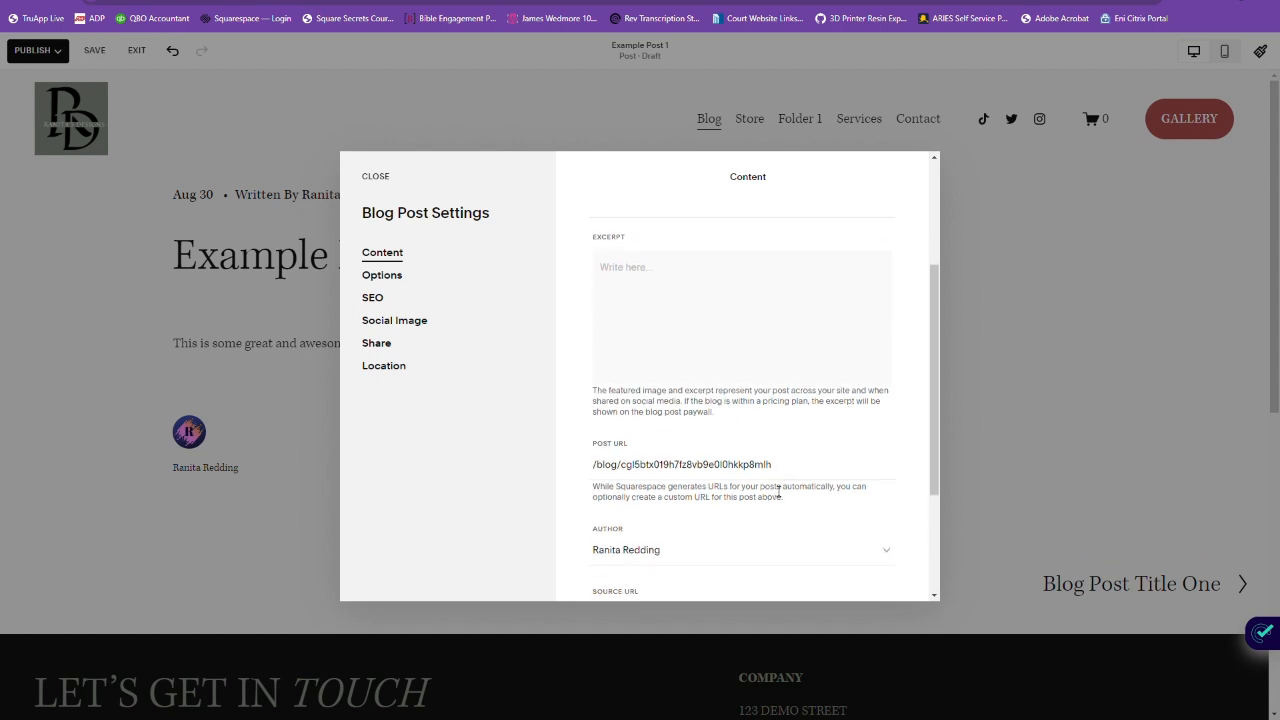
left_click_drag(786, 476, 627, 477)
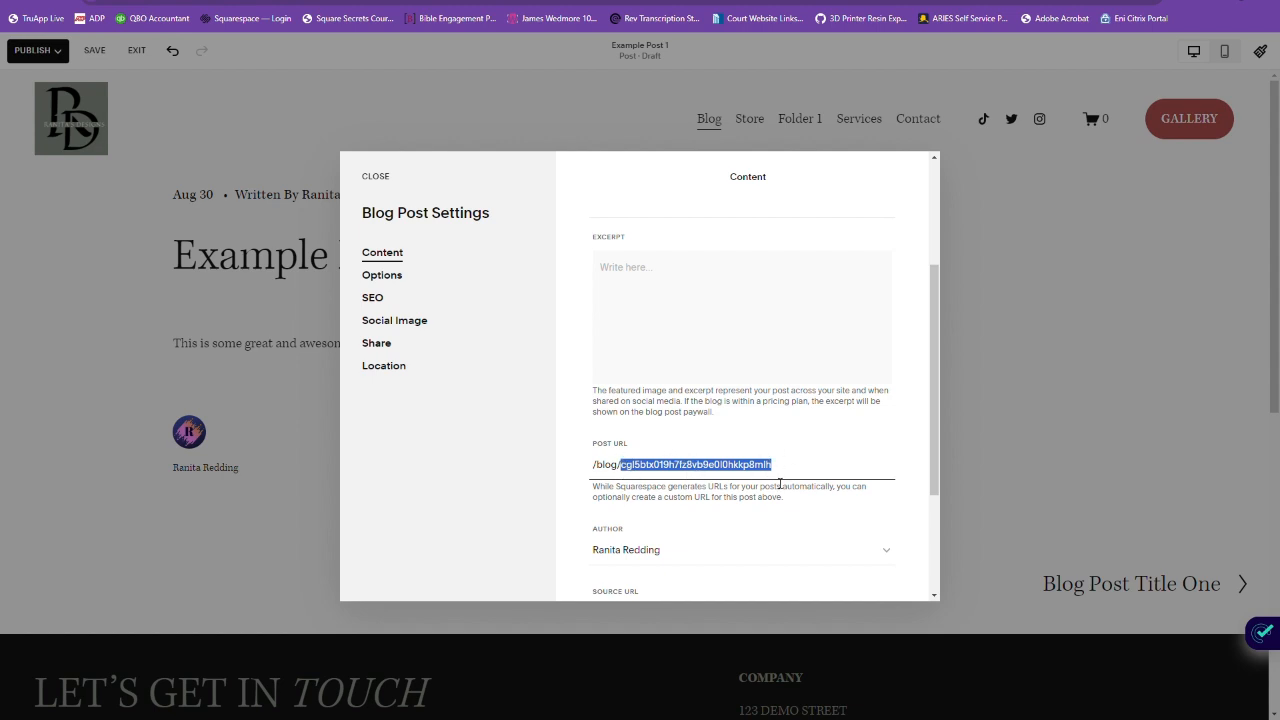
type("ex")
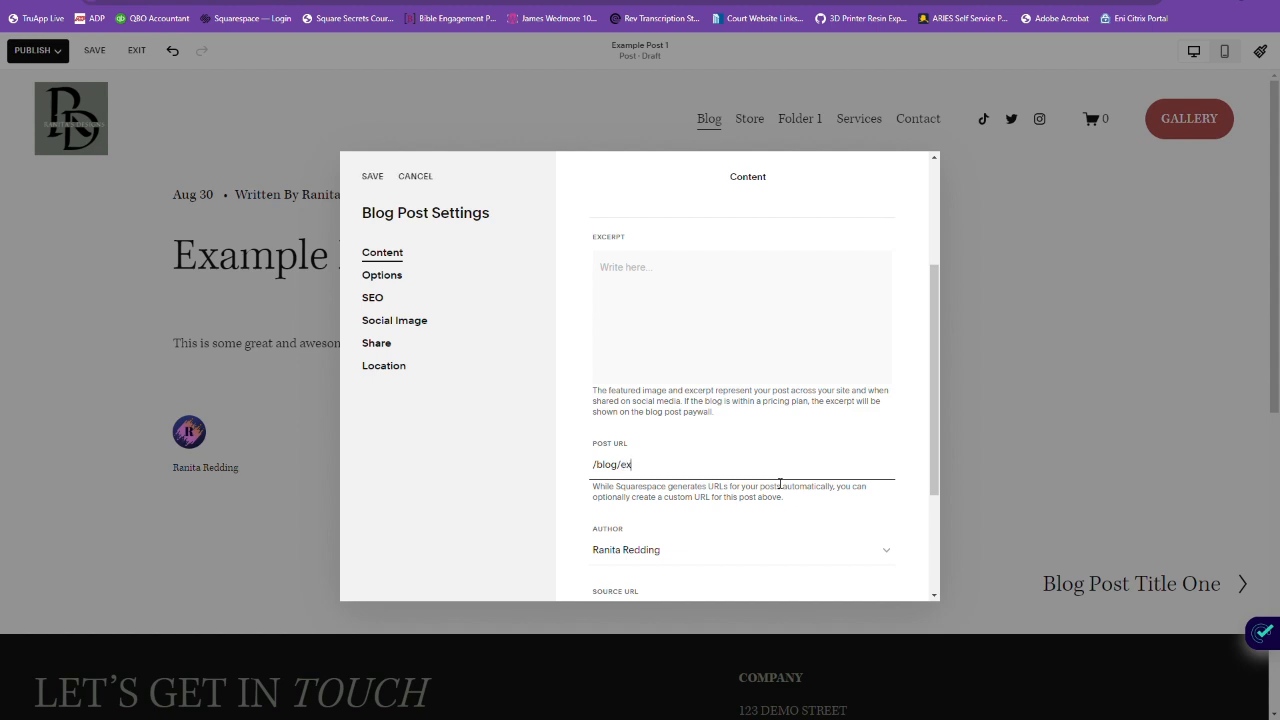
type("amplepost")
Step: Review the post's remaining content settings, status options, SEO fields and social sharing image settings
scroll(775, 478, "down", 1)
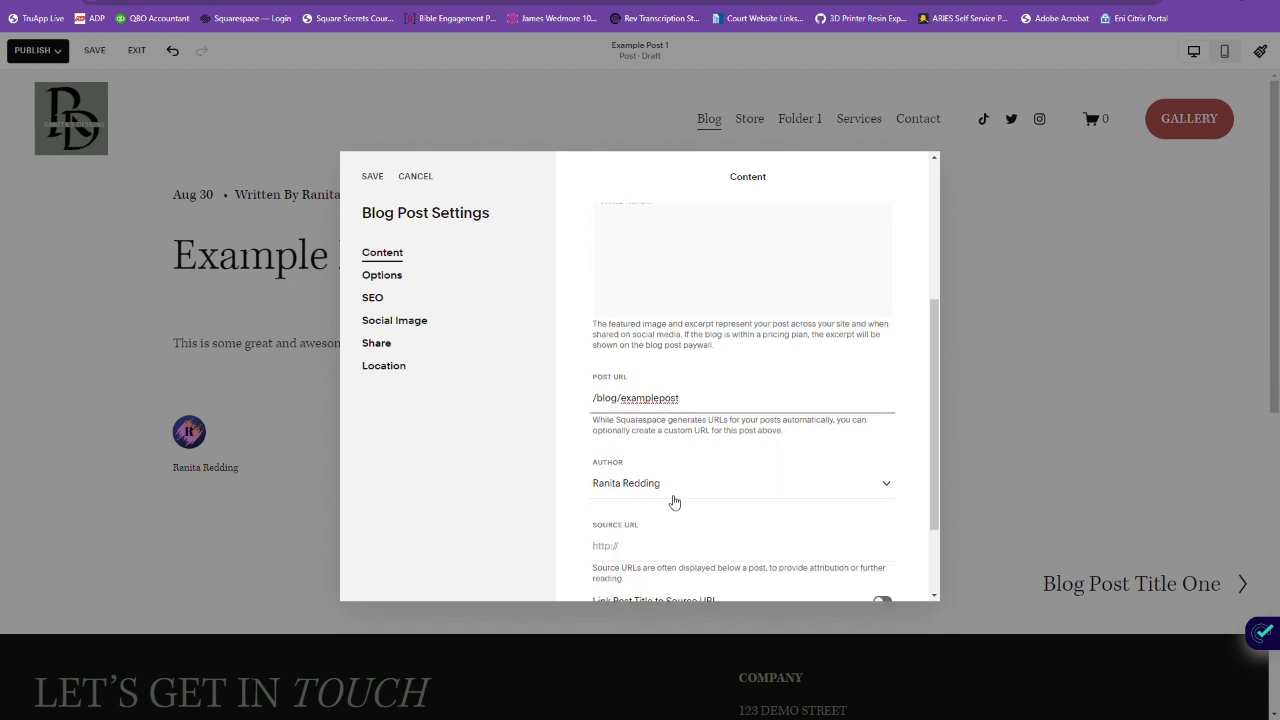
scroll(830, 472, "down", 1)
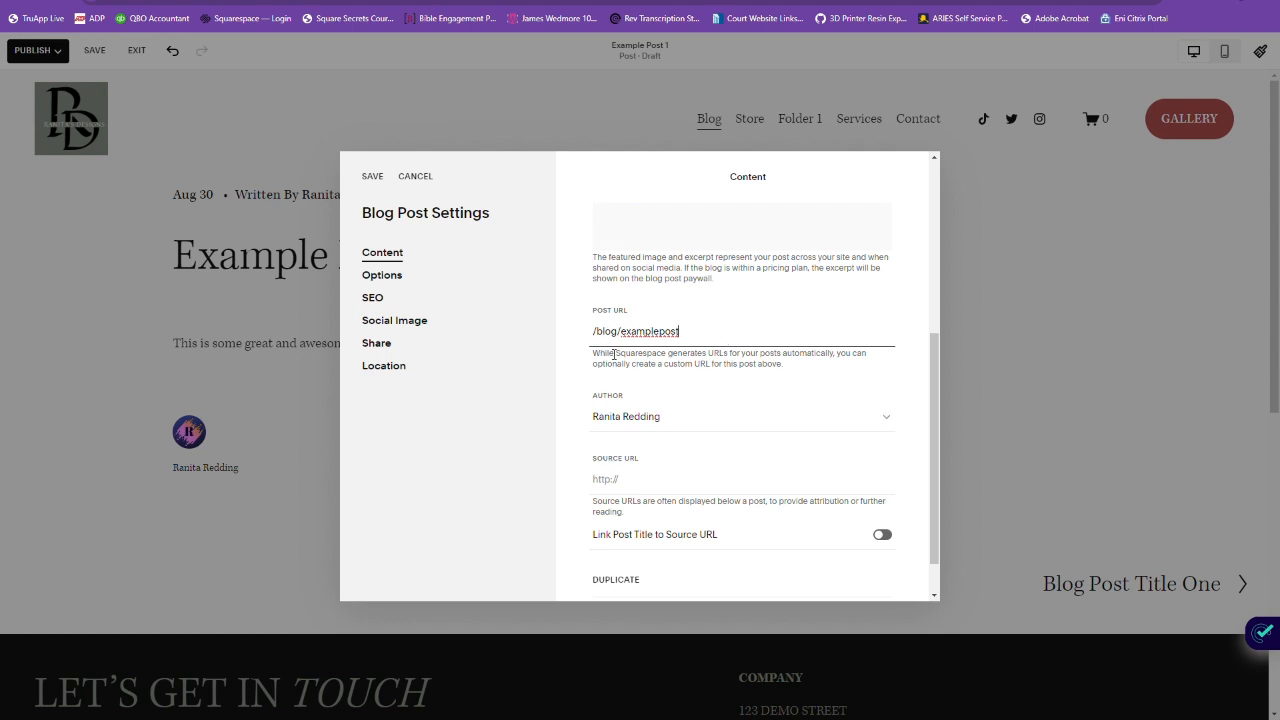
scroll(640, 382, "up", 1)
scroll(635, 387, "up", 2)
scroll(745, 376, "up", 2)
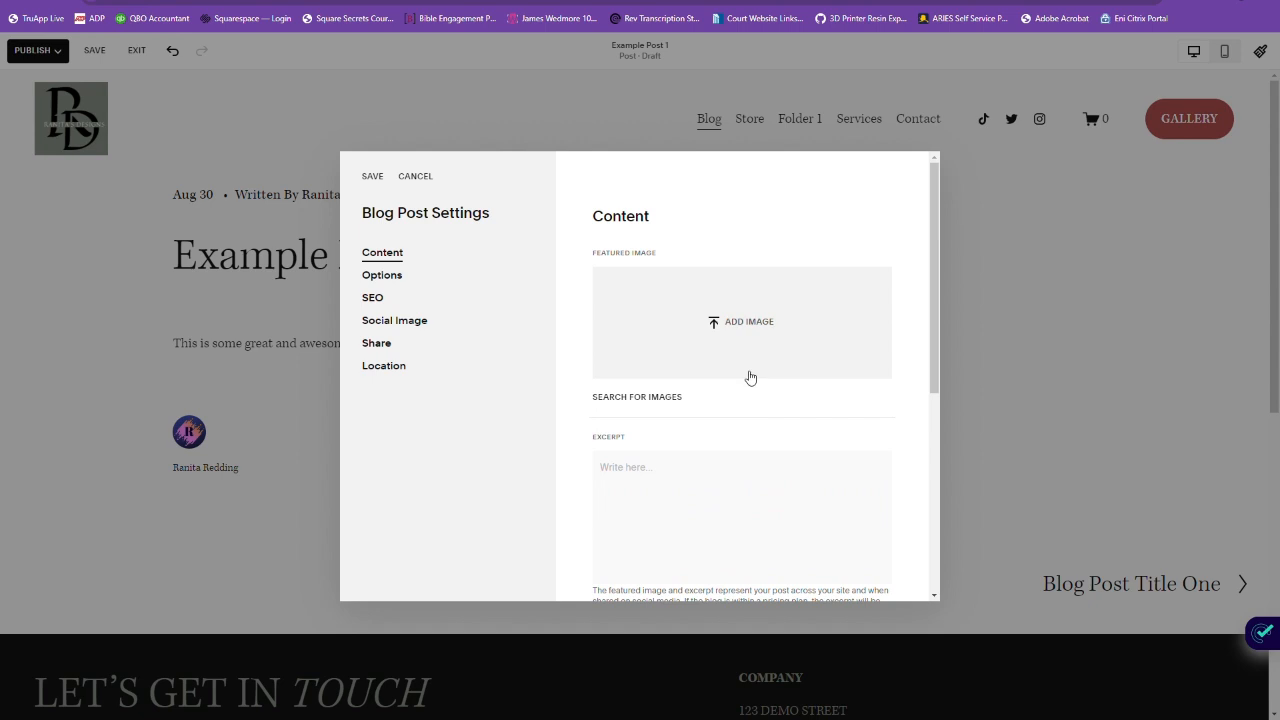
left_click(402, 281)
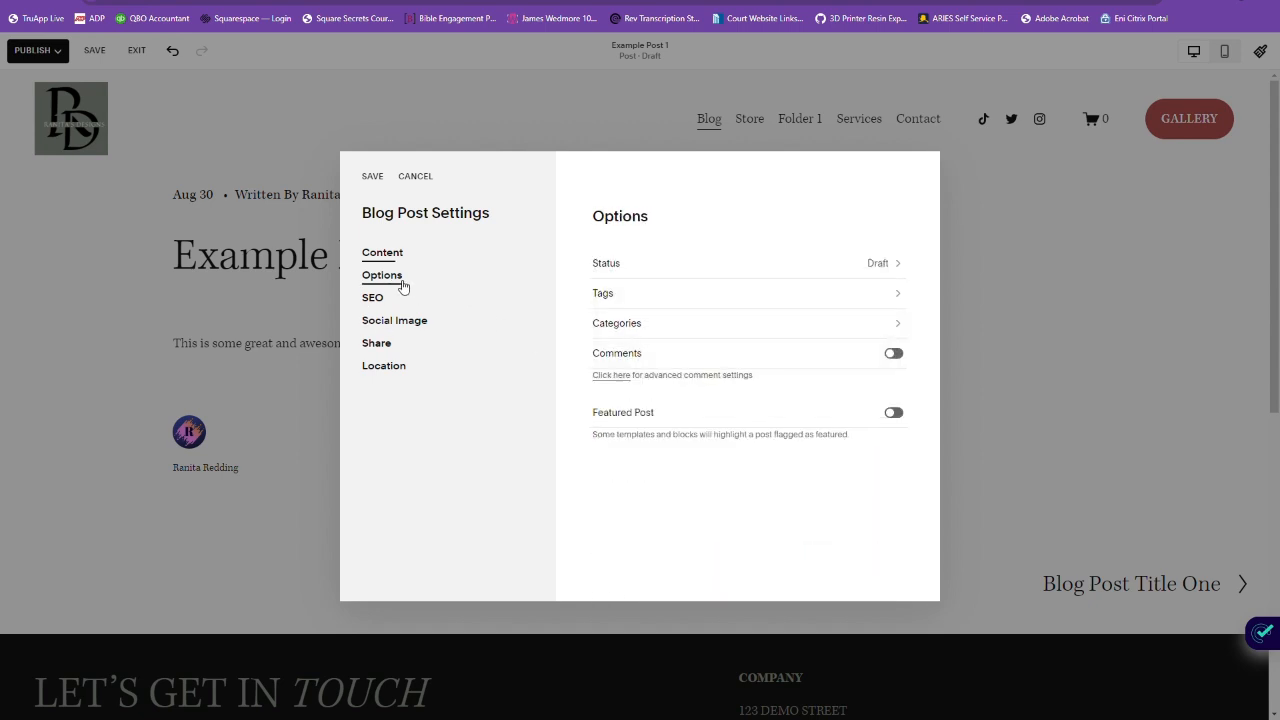
left_click(885, 272)
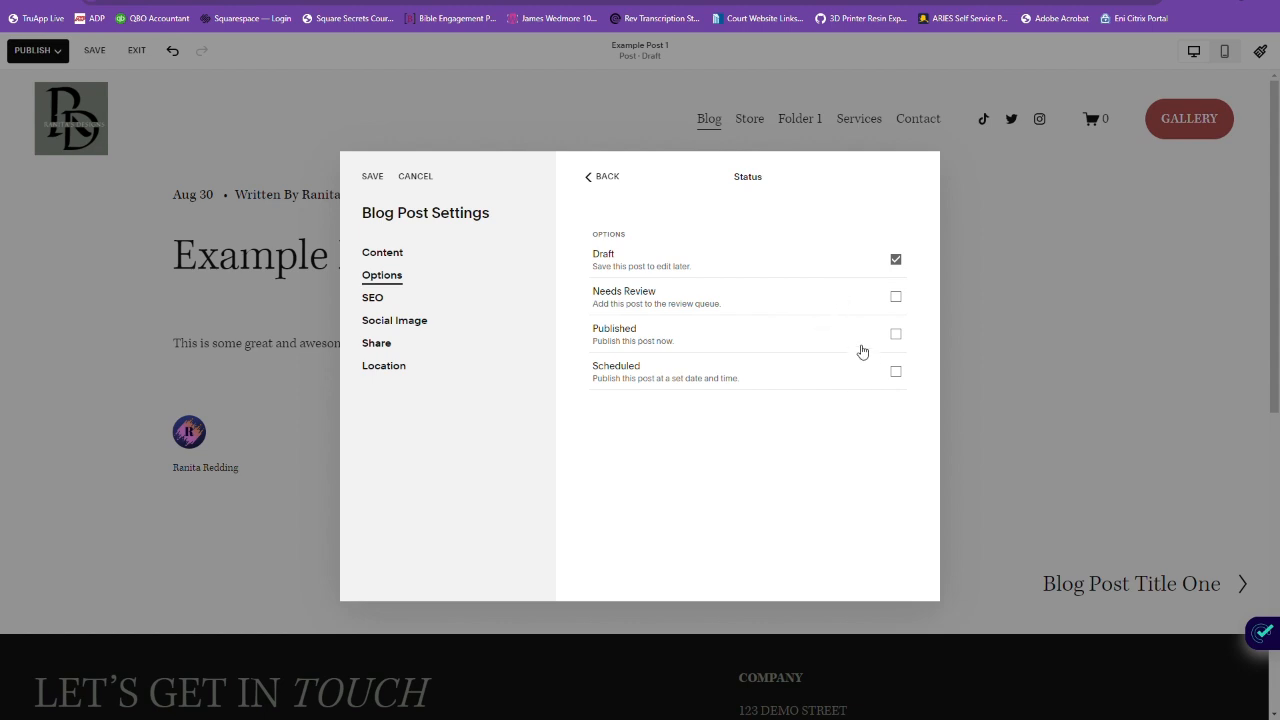
left_click(375, 307)
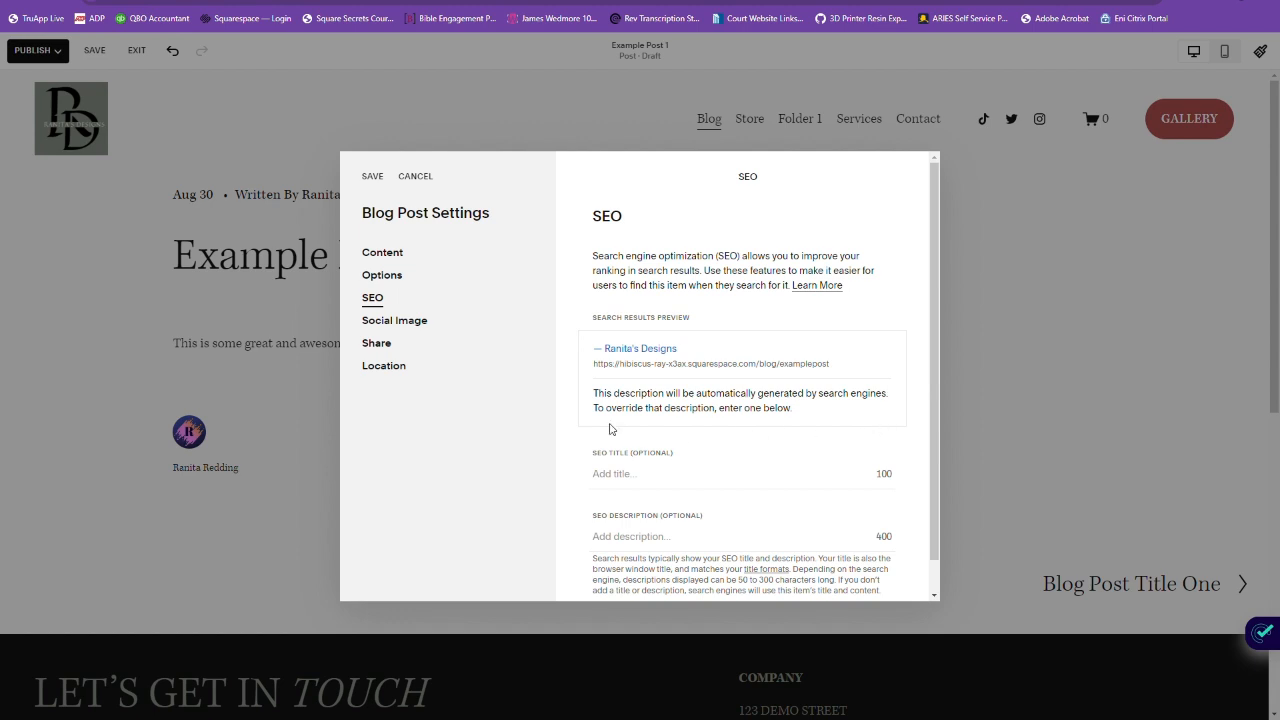
scroll(612, 430, "down", 1)
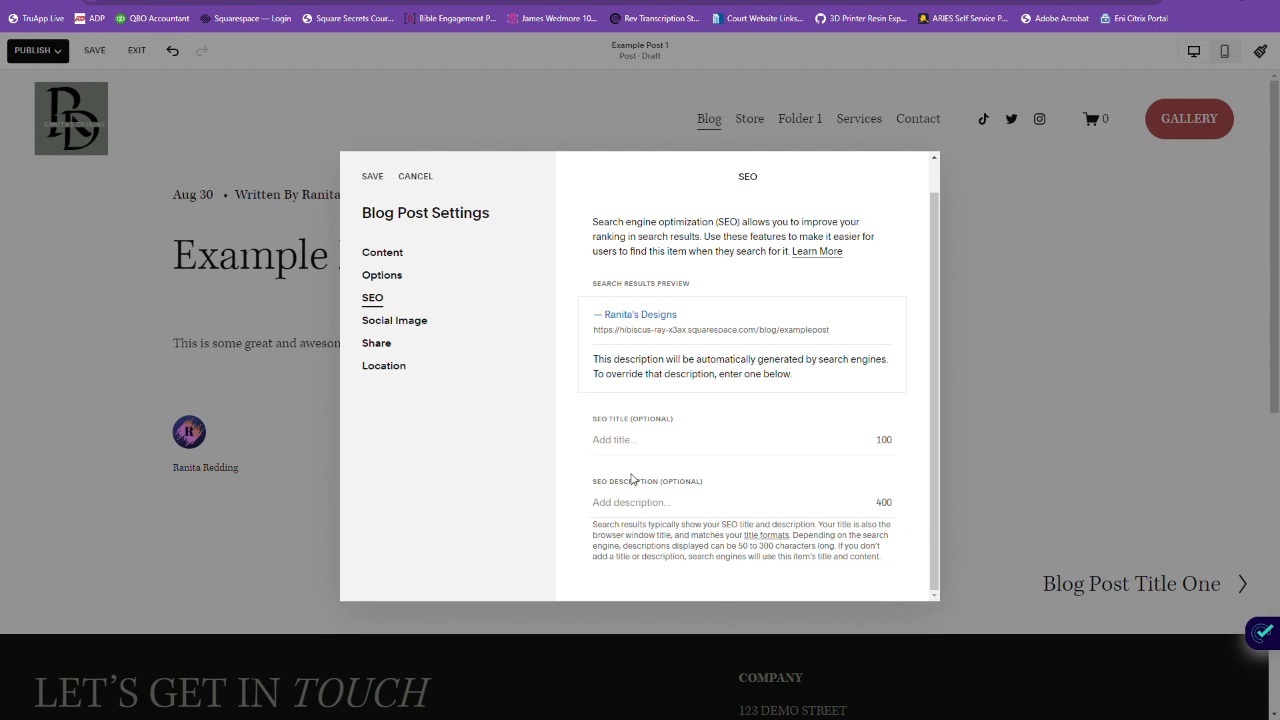
left_click(401, 321)
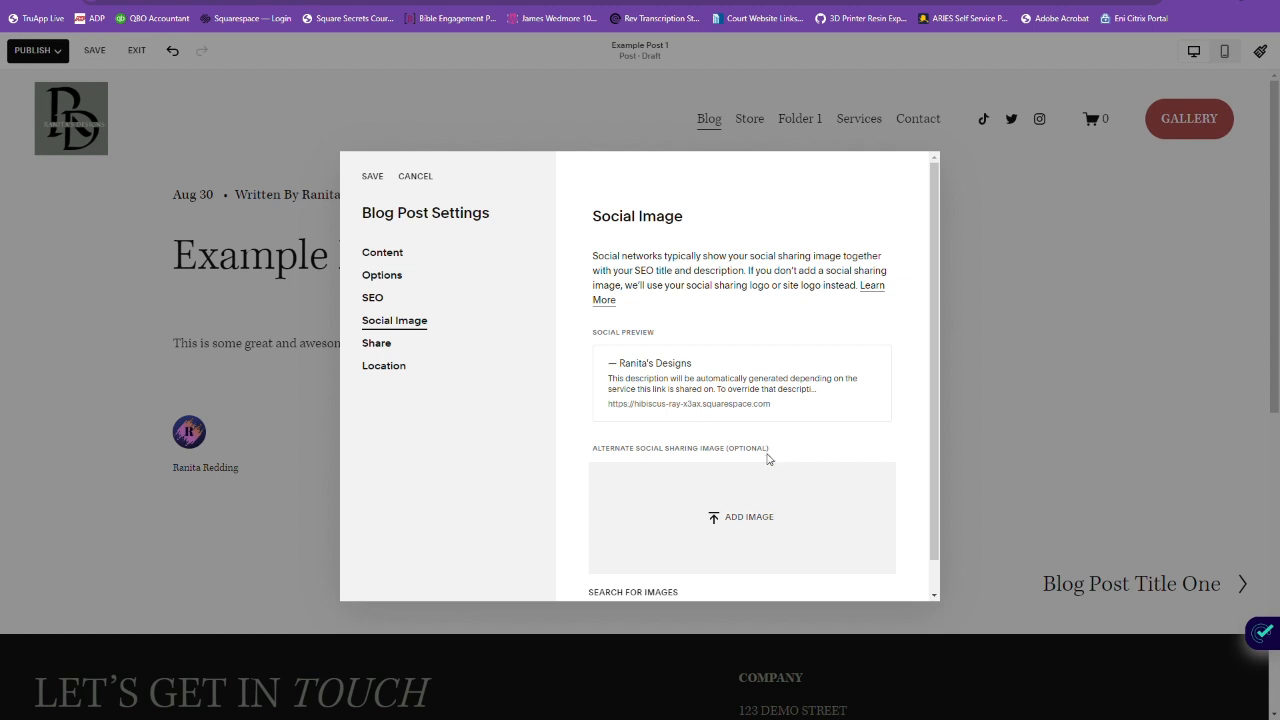
scroll(695, 452, "down", 1)
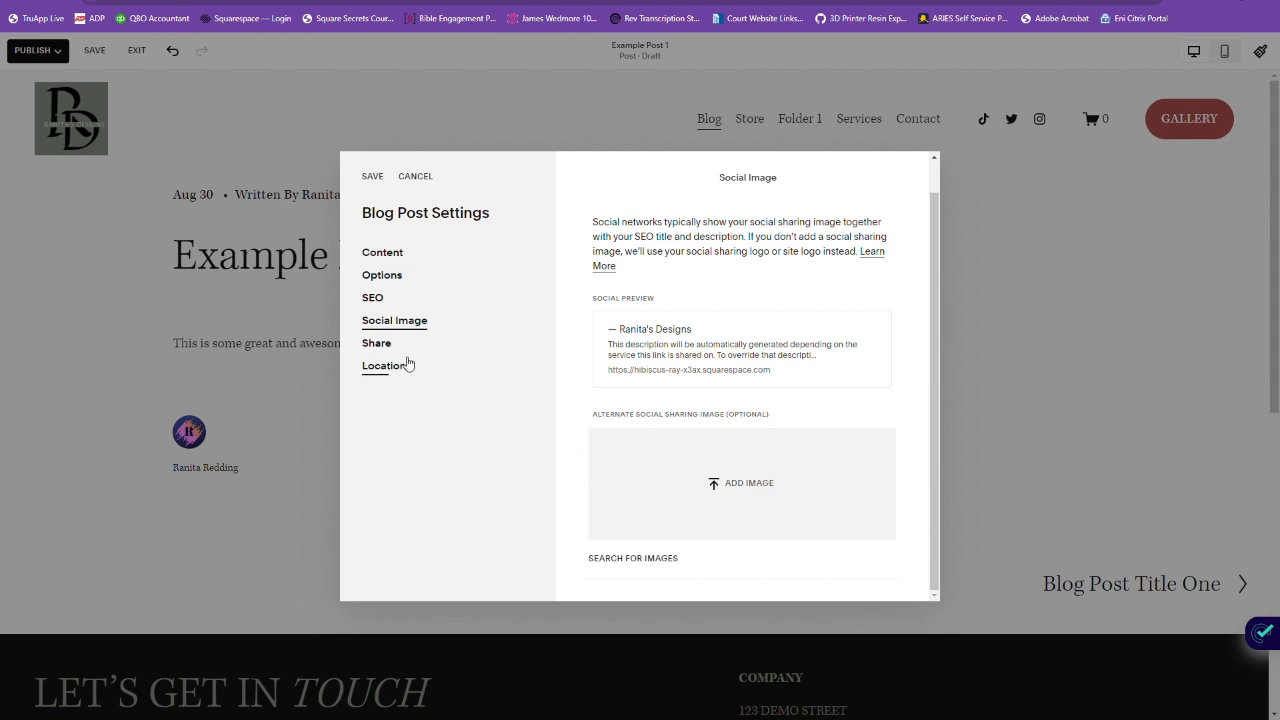
Step: Review the post's sharing options and go to the site's connected accounts settings to look at connecting a social account
left_click(378, 345)
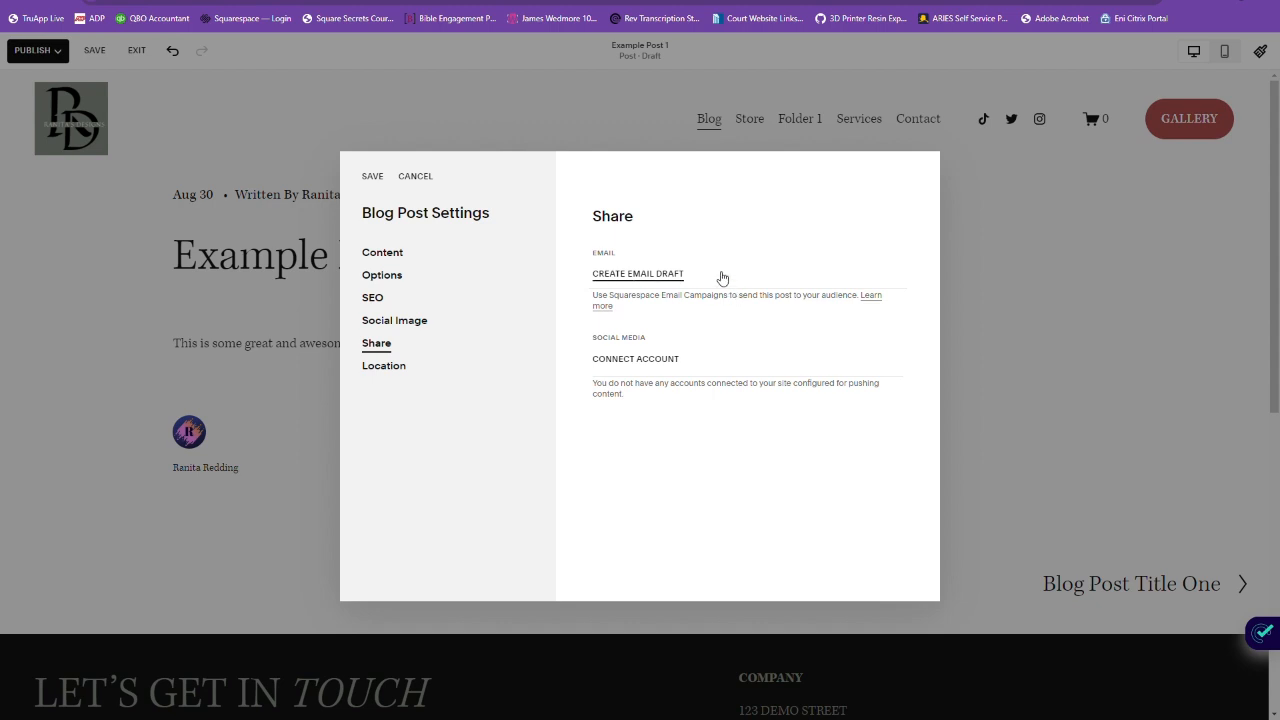
left_click(659, 368)
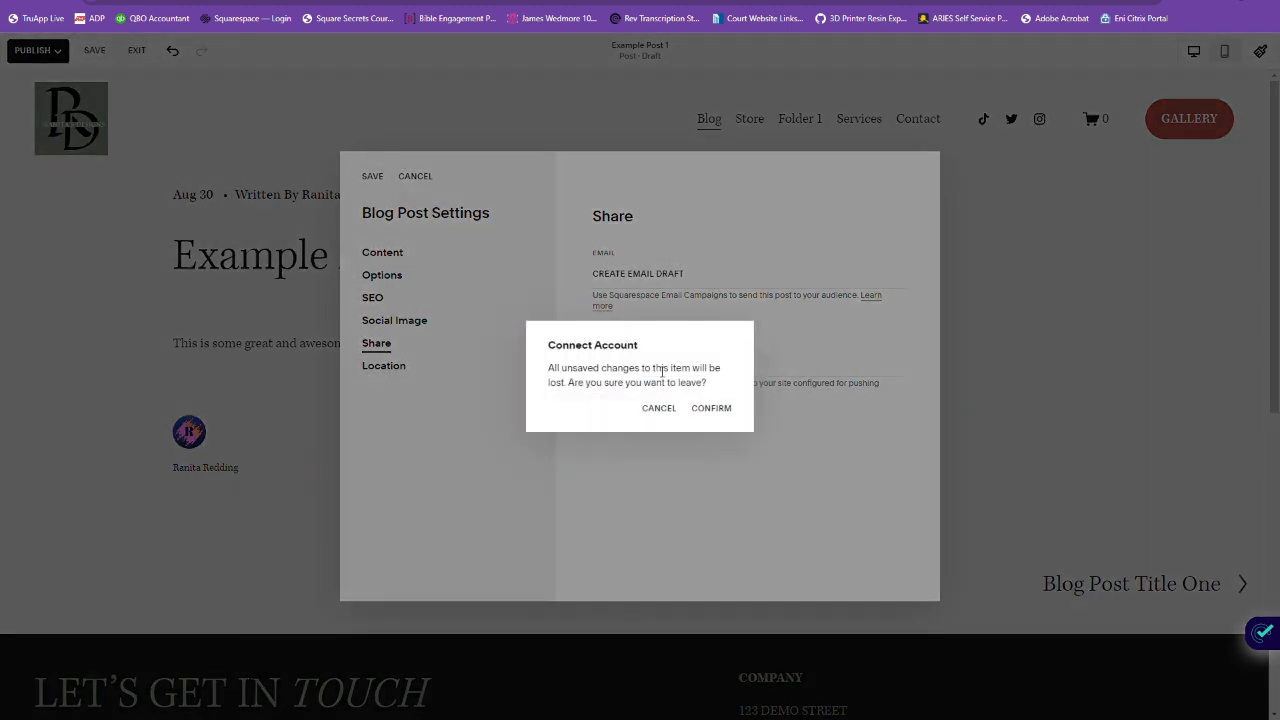
left_click(698, 412)
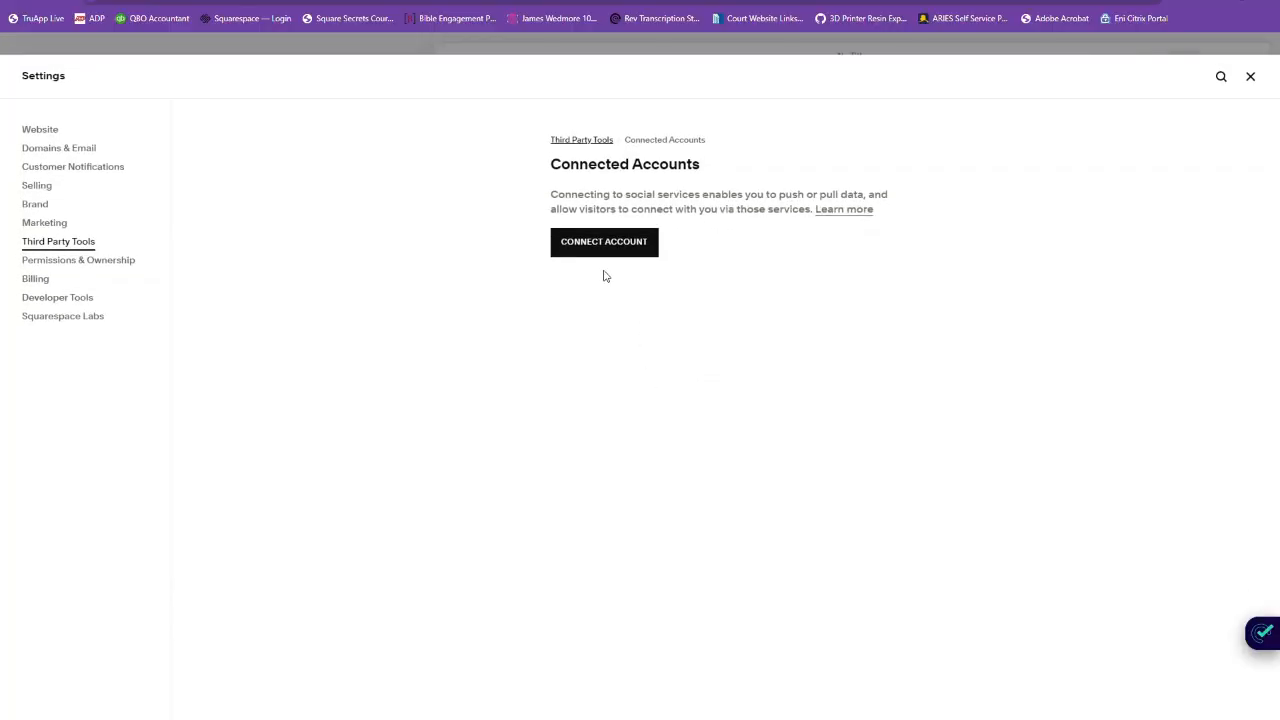
left_click(612, 250)
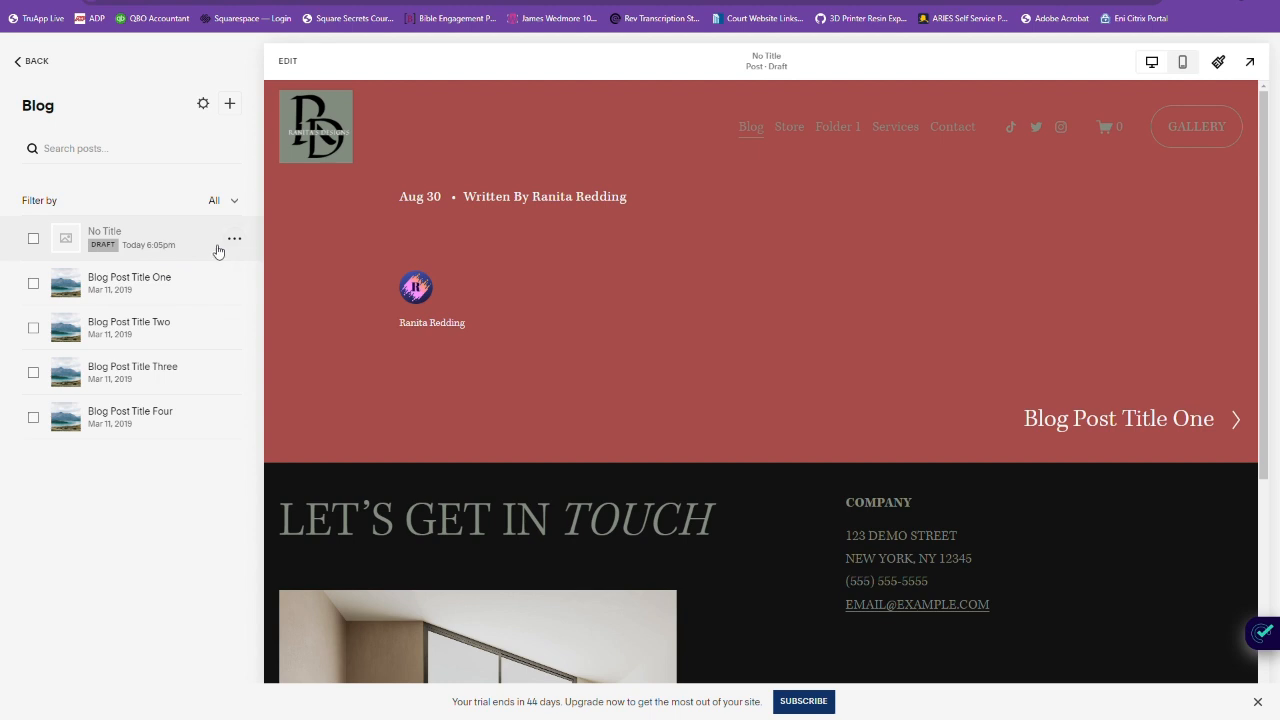
Step: Edit the untitled draft post, apply the Lightest 1 color theme to its section, and save
left_click(287, 61)
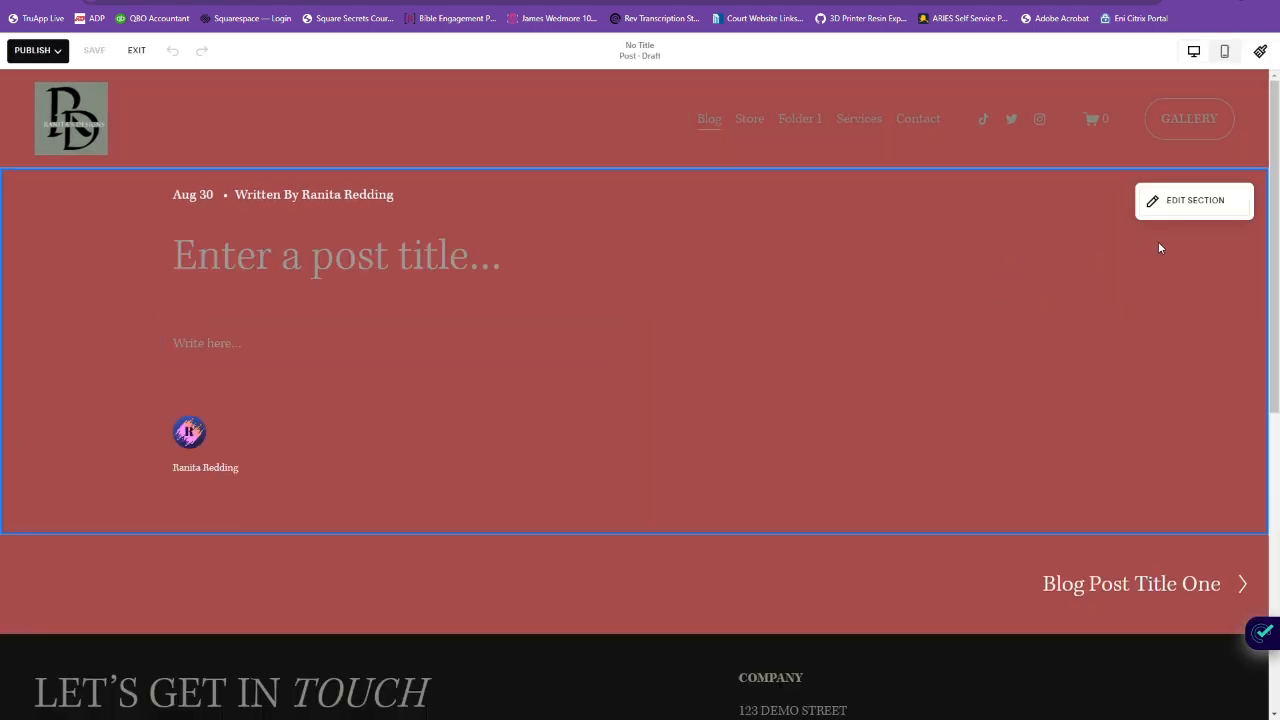
left_click(1195, 200)
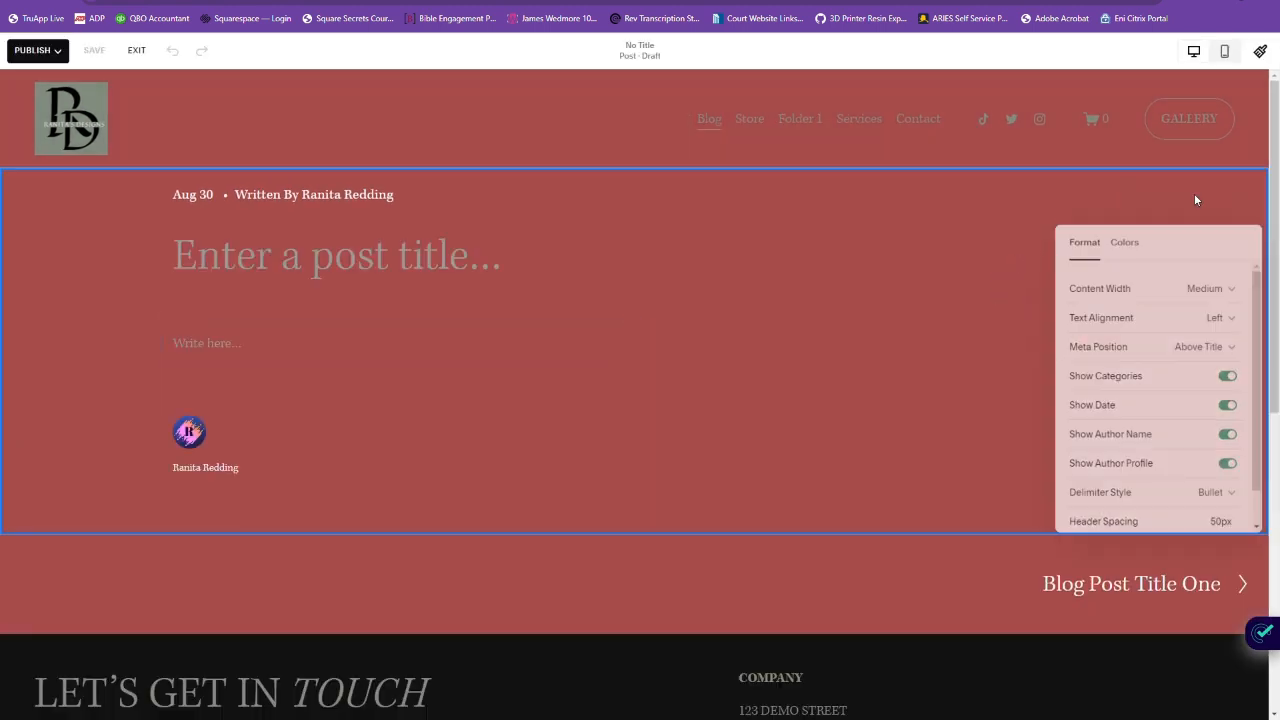
left_click(1130, 250)
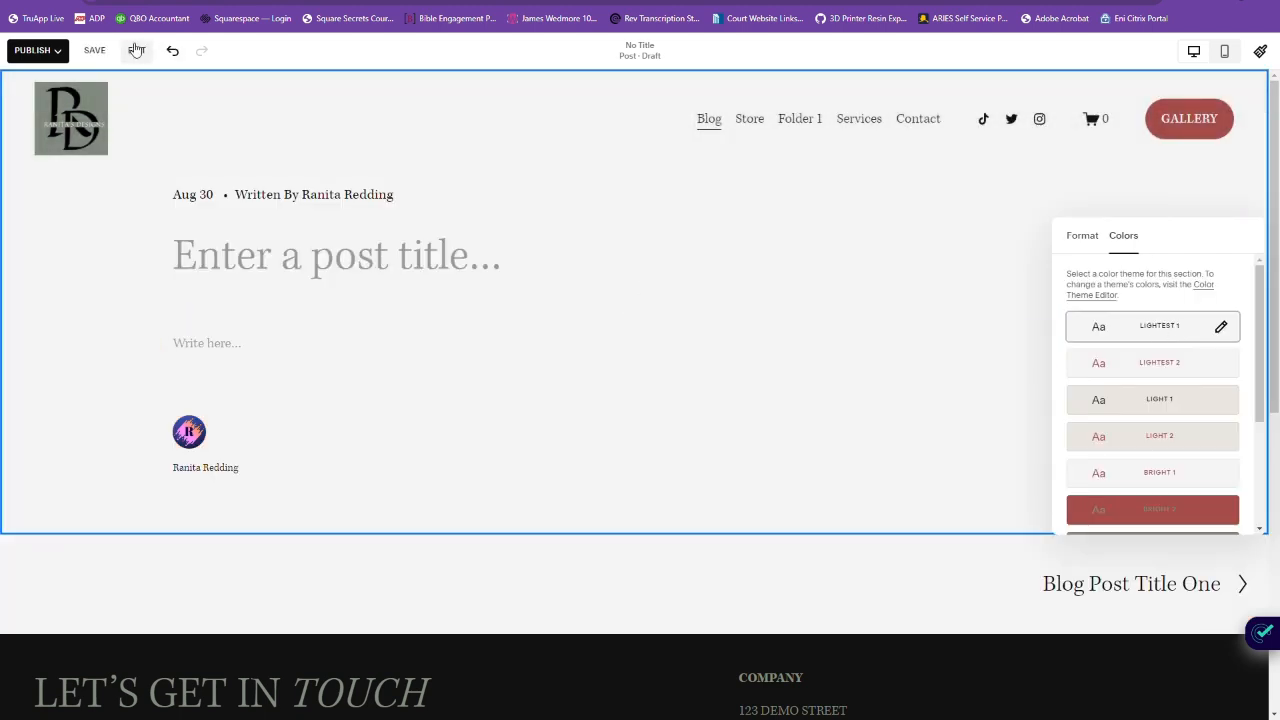
left_click(96, 50)
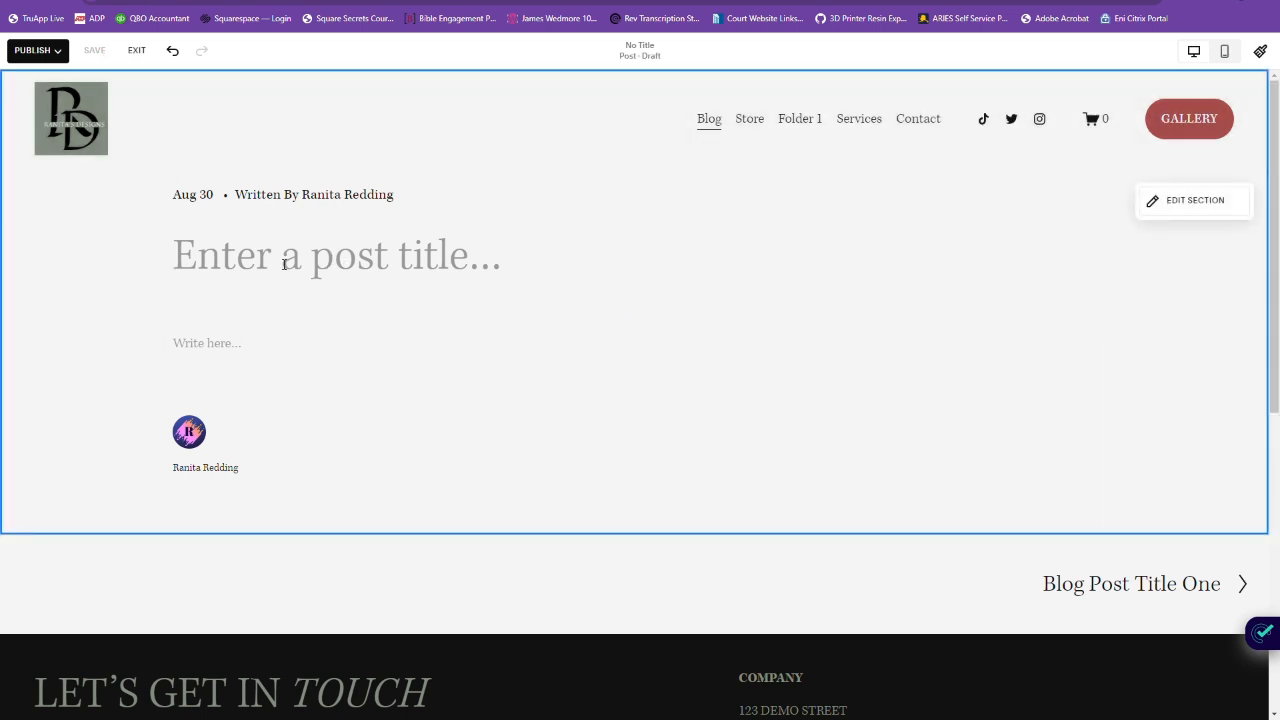
Step: Title the post "Example Post 1", write the body "Some great and awesome text for my first blog post!", and save it
left_click(284, 264)
type("Exma")
key("BackSpace")
key("BackSpace")
type("ample Post 1")
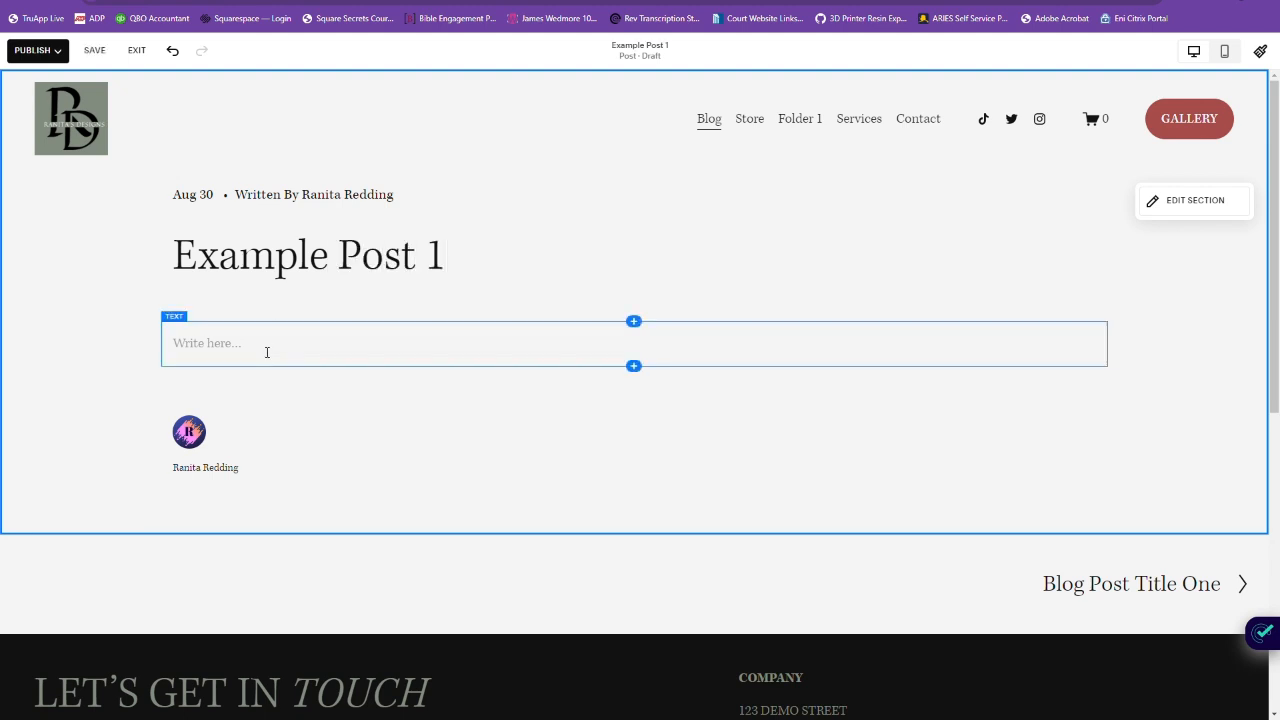
left_click(267, 352)
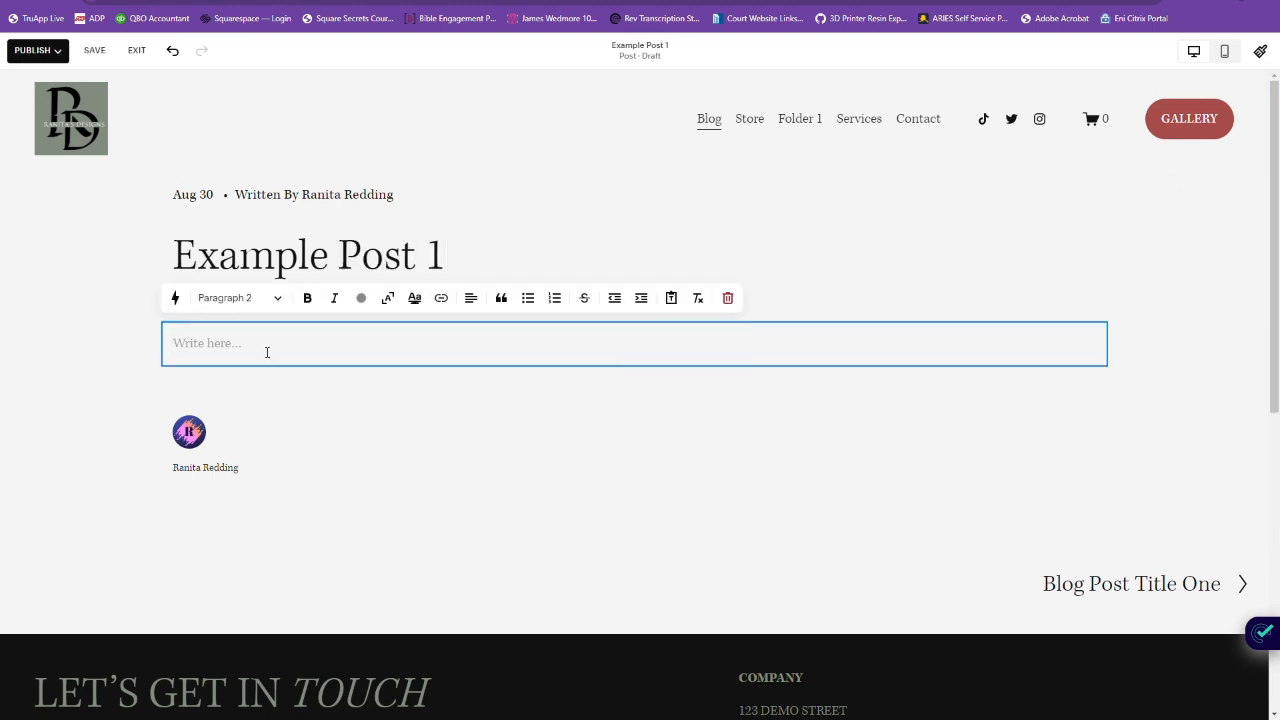
type("Some great and awesome text for my first blog post!")
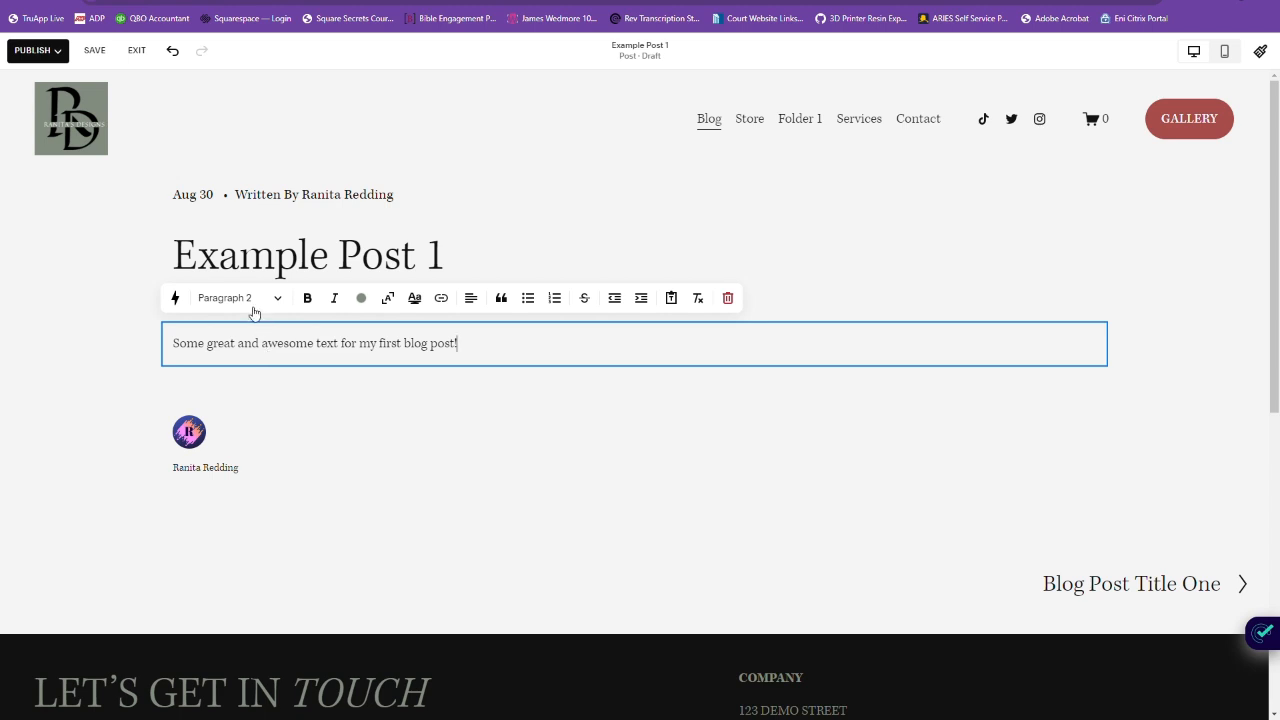
left_click(108, 54)
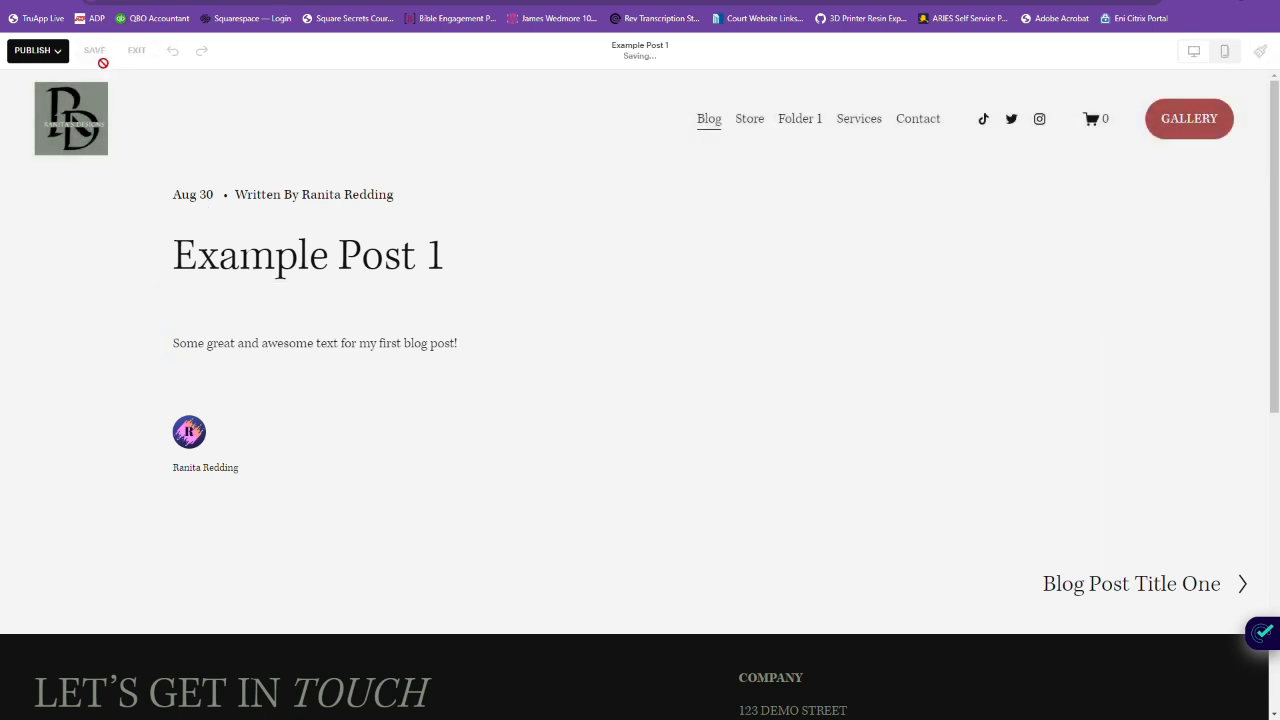
Step: Check the post's publish and schedule options, and exit the post editor leaving it as a draft
left_click(55, 51)
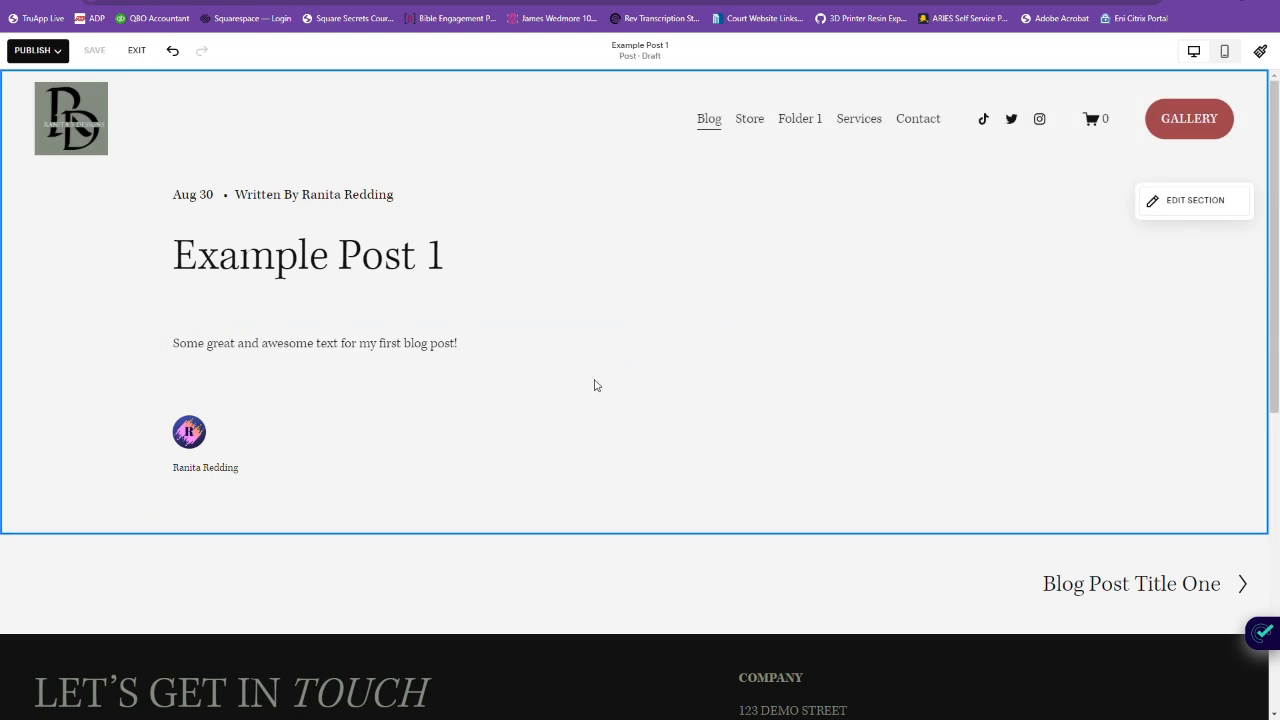
left_click(55, 50)
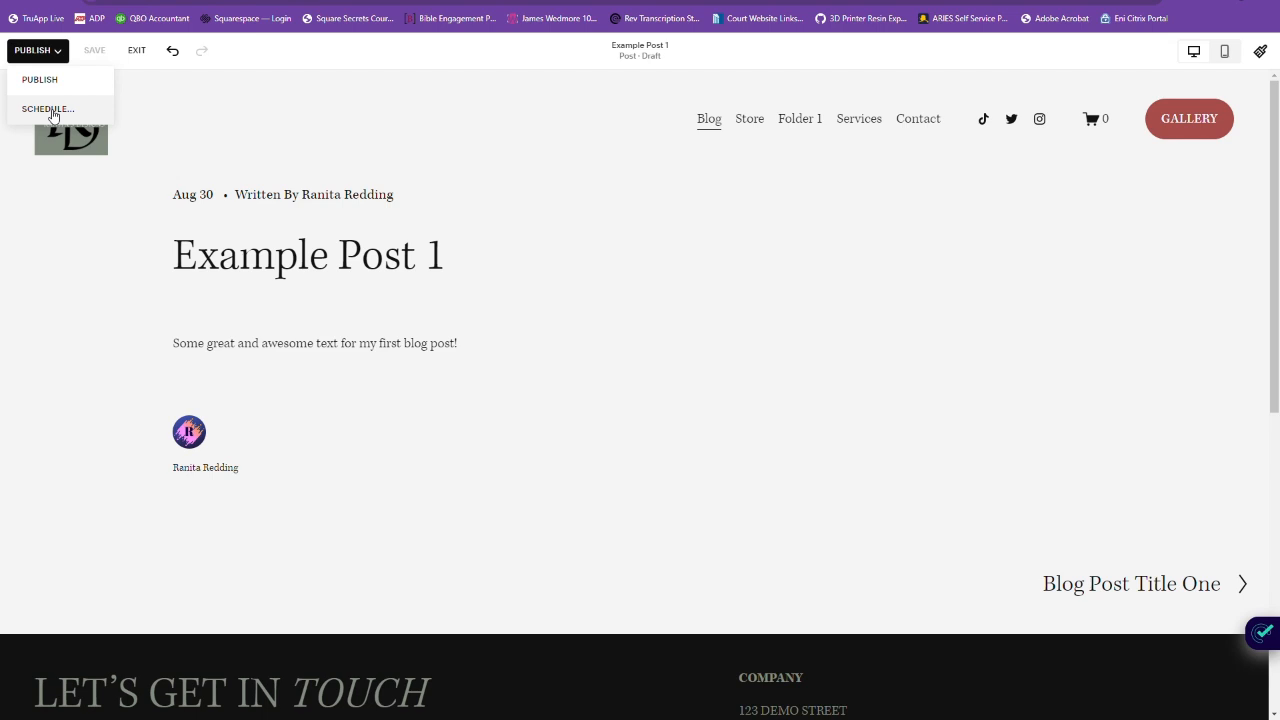
left_click(135, 50)
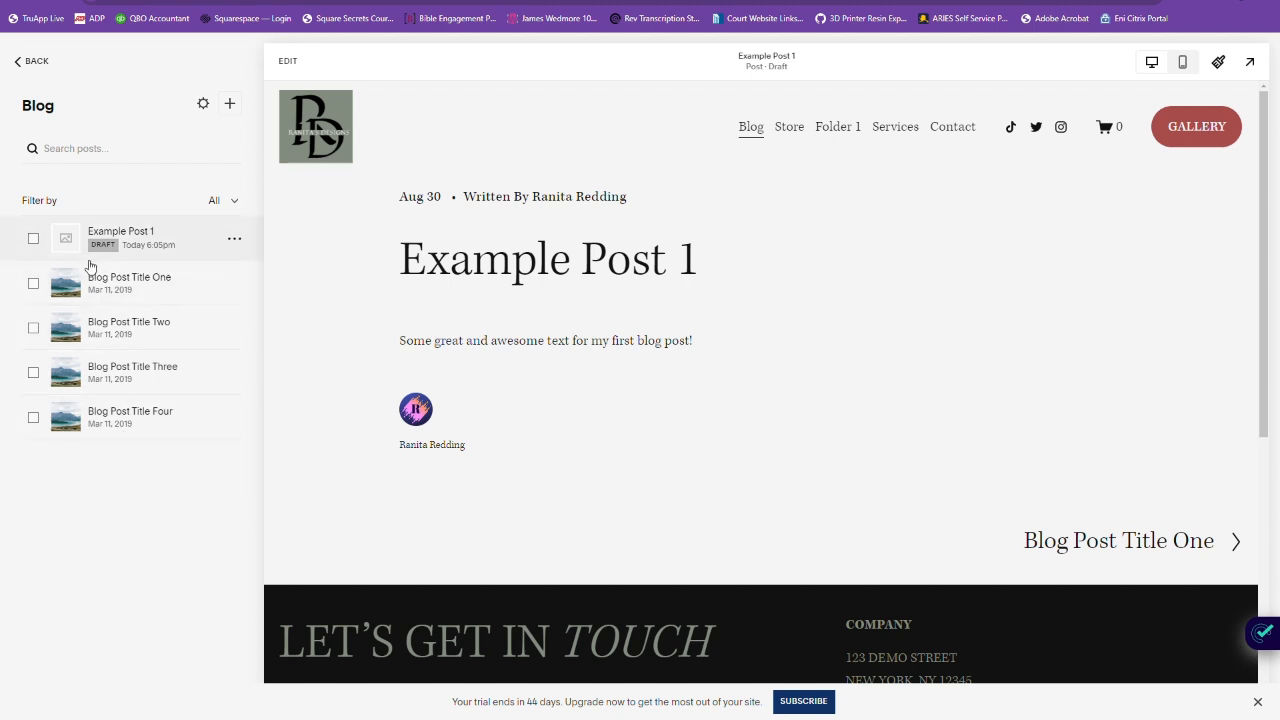
Step: Return to the blog overview and examine how the blog page lists its posts
left_click(33, 65)
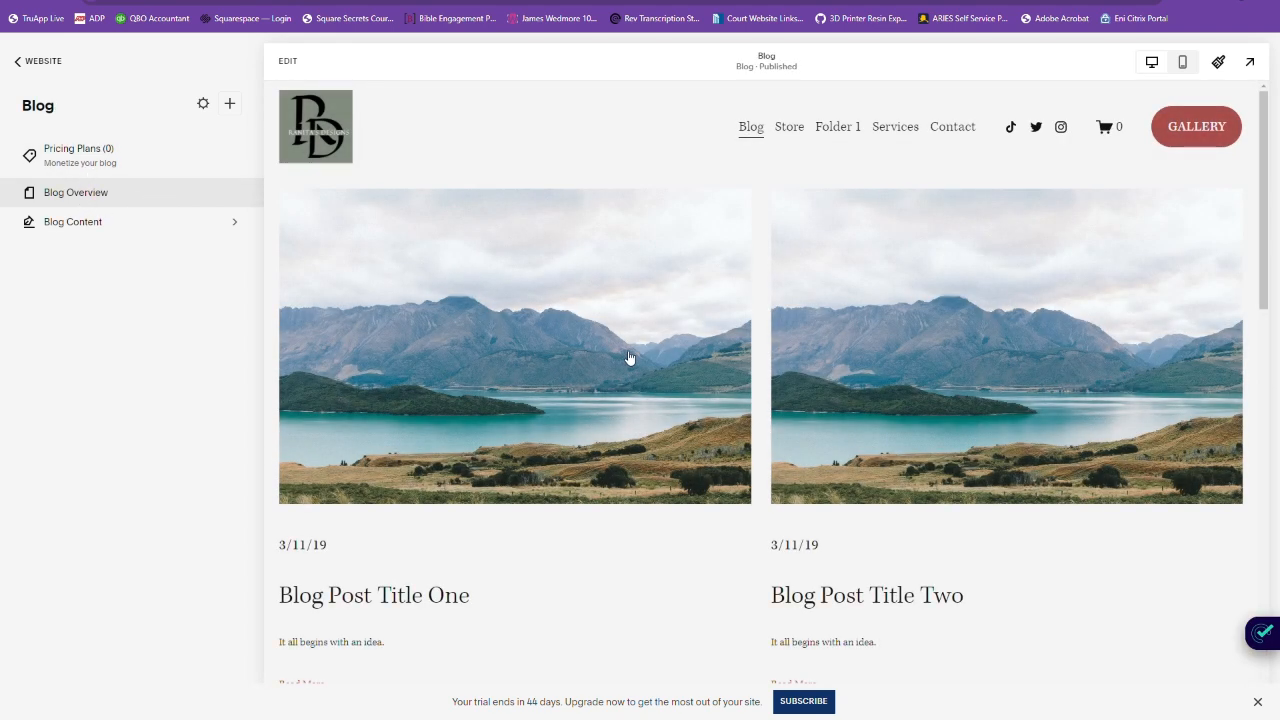
scroll(1040, 520, "down", 3)
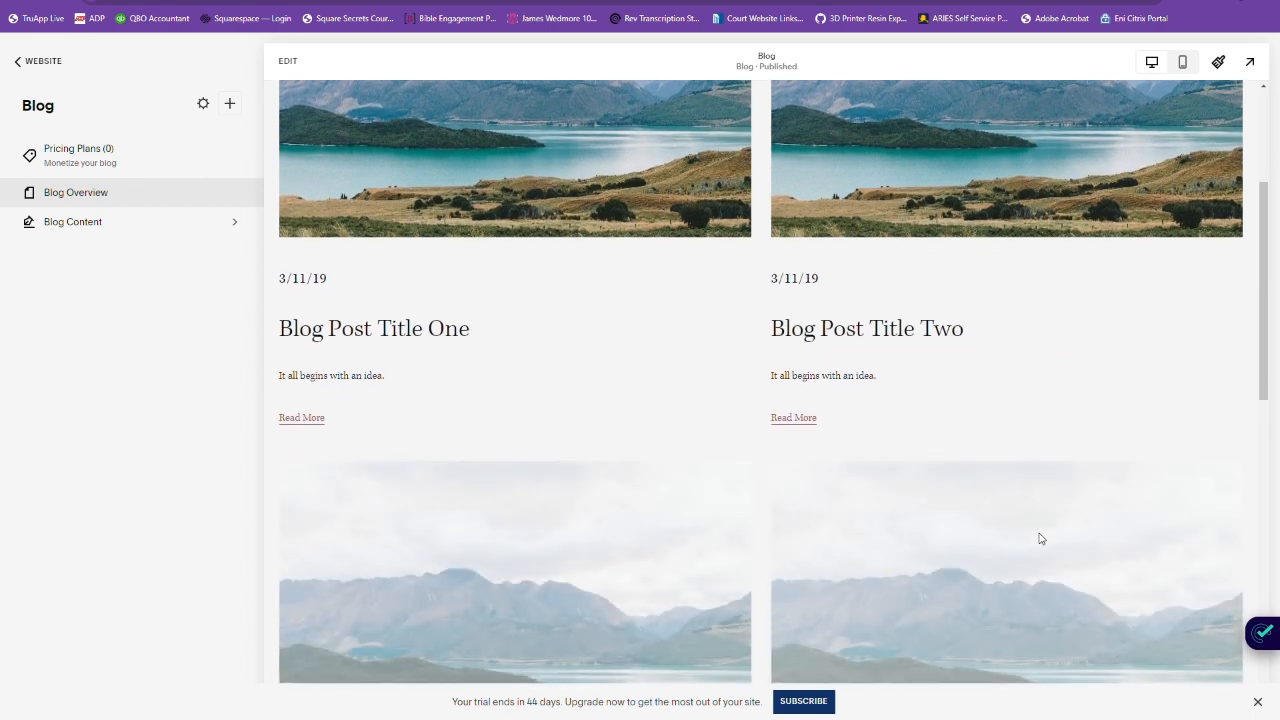
scroll(1043, 540, "up", 3)
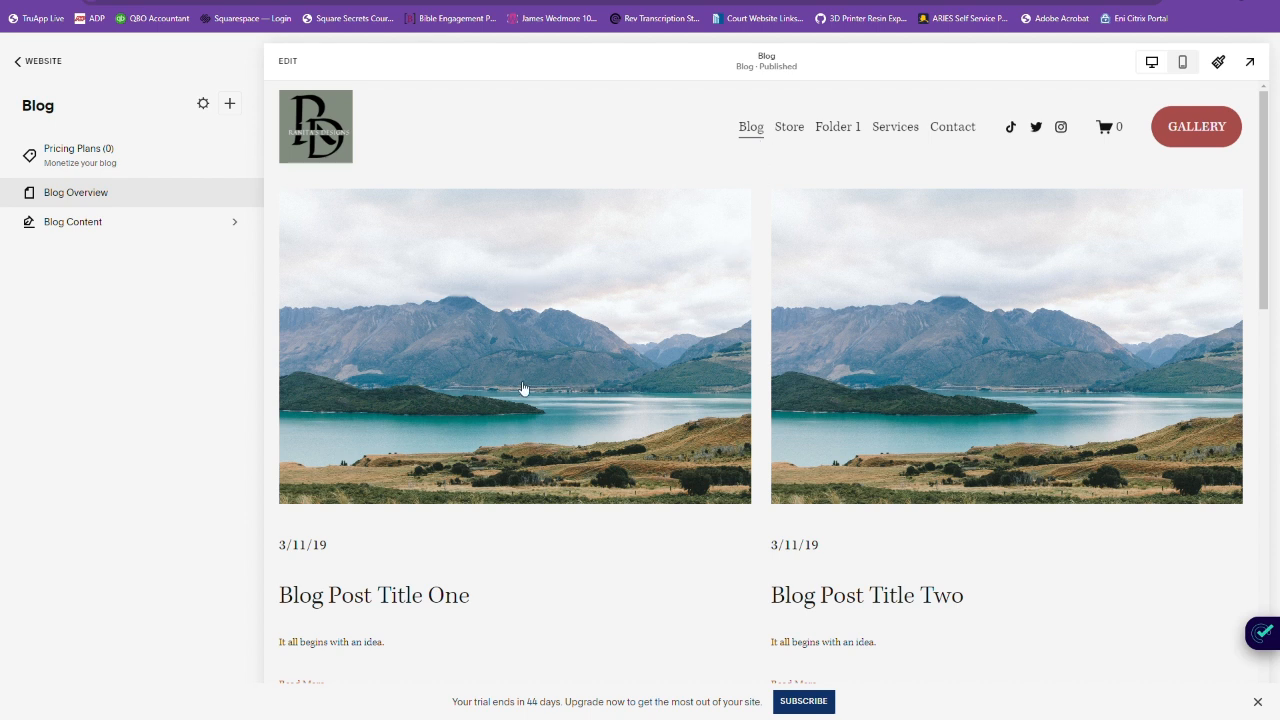
Step: Edit the blog page's post listing section and change its layout to Side By Side Blog
left_click(297, 67)
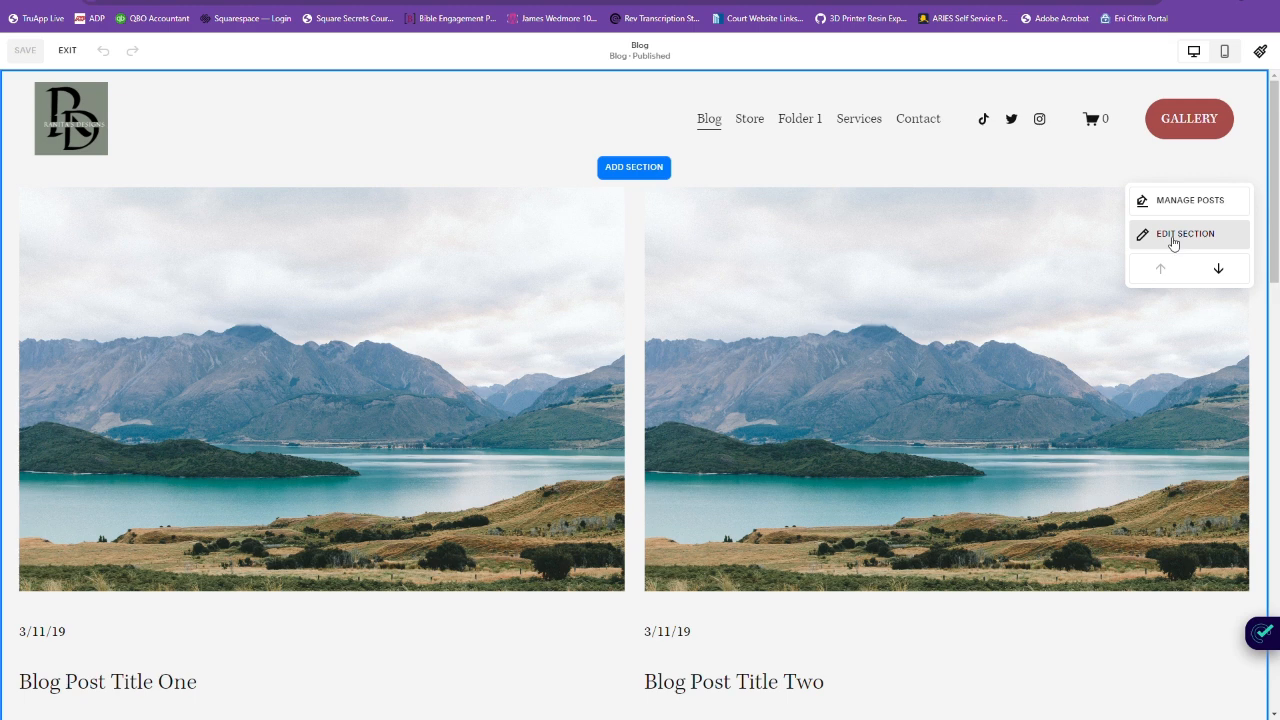
left_click(1174, 243)
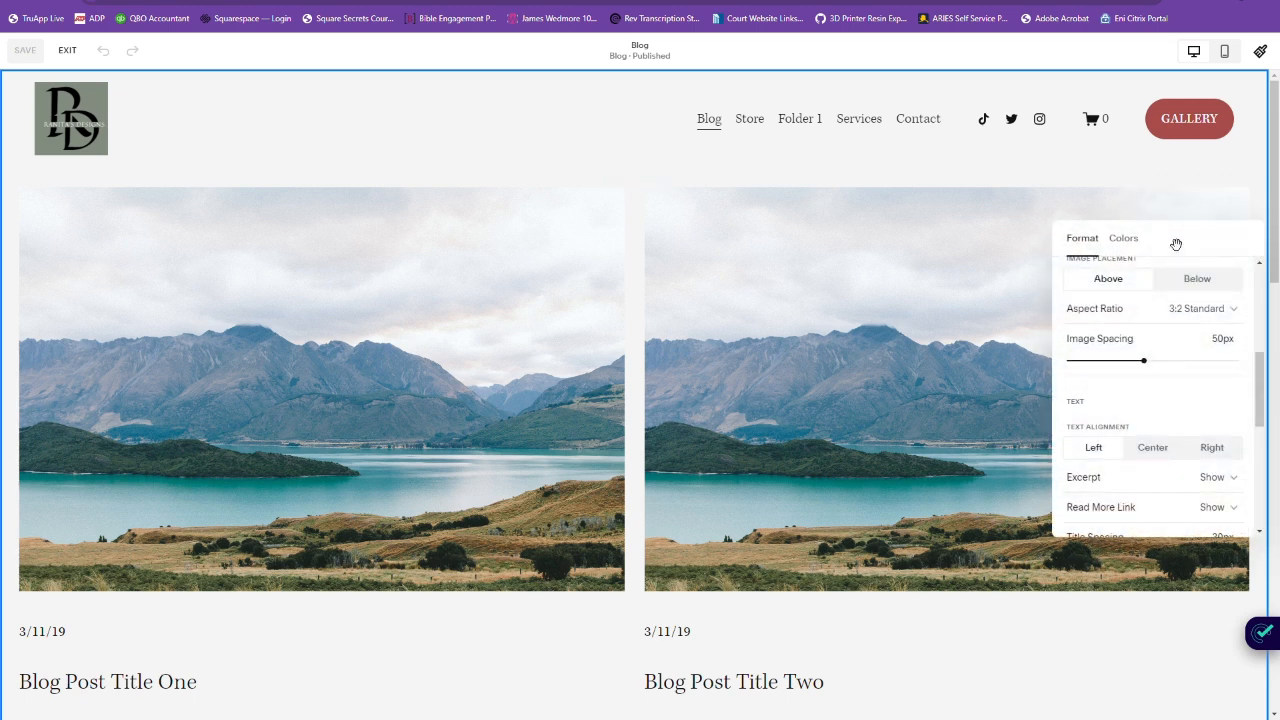
scroll(1191, 410, "up", 5)
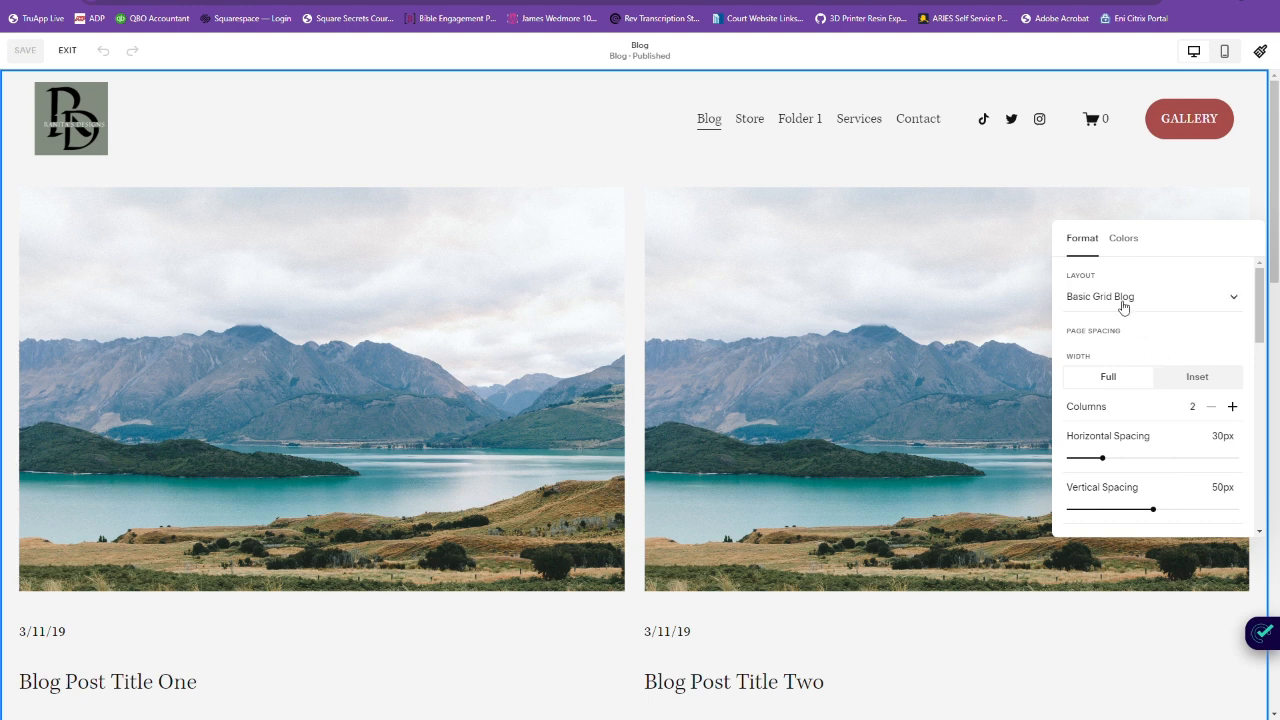
left_click(1123, 301)
left_click(1125, 328)
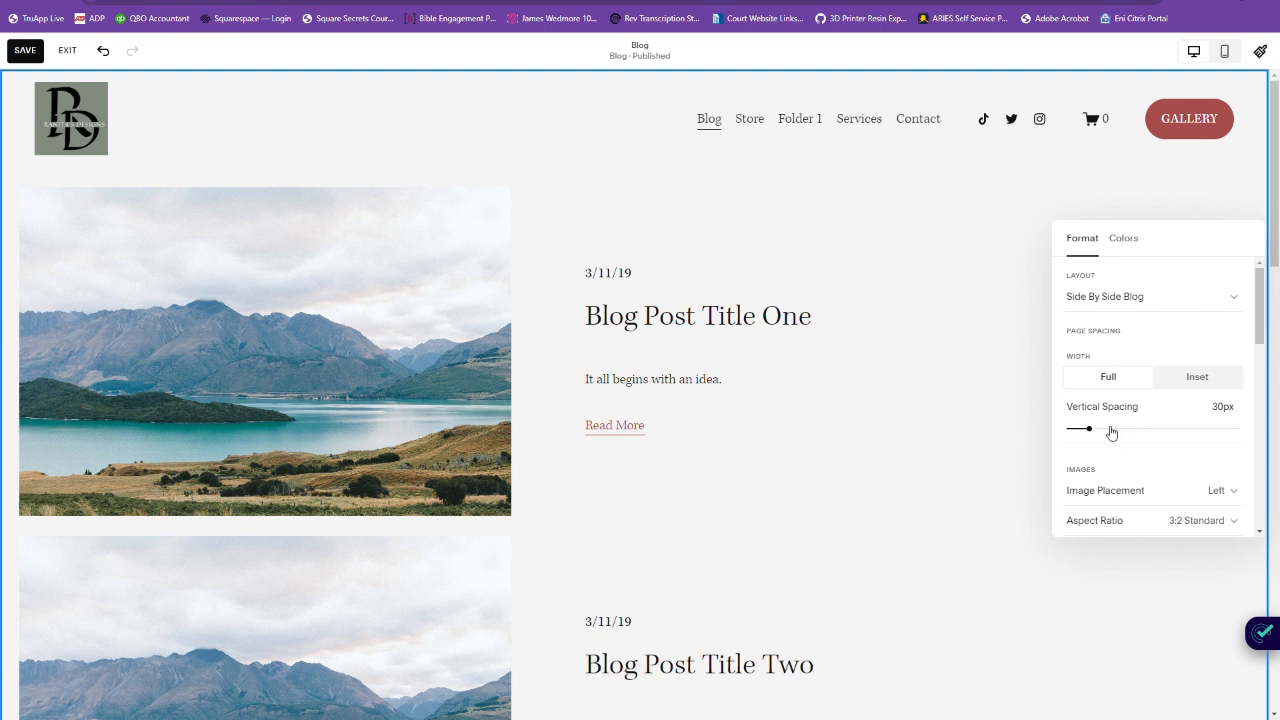
Step: Review the blog section's spacing, image, text and color theme options, and save the blog page
scroll(1148, 438, "down", 1)
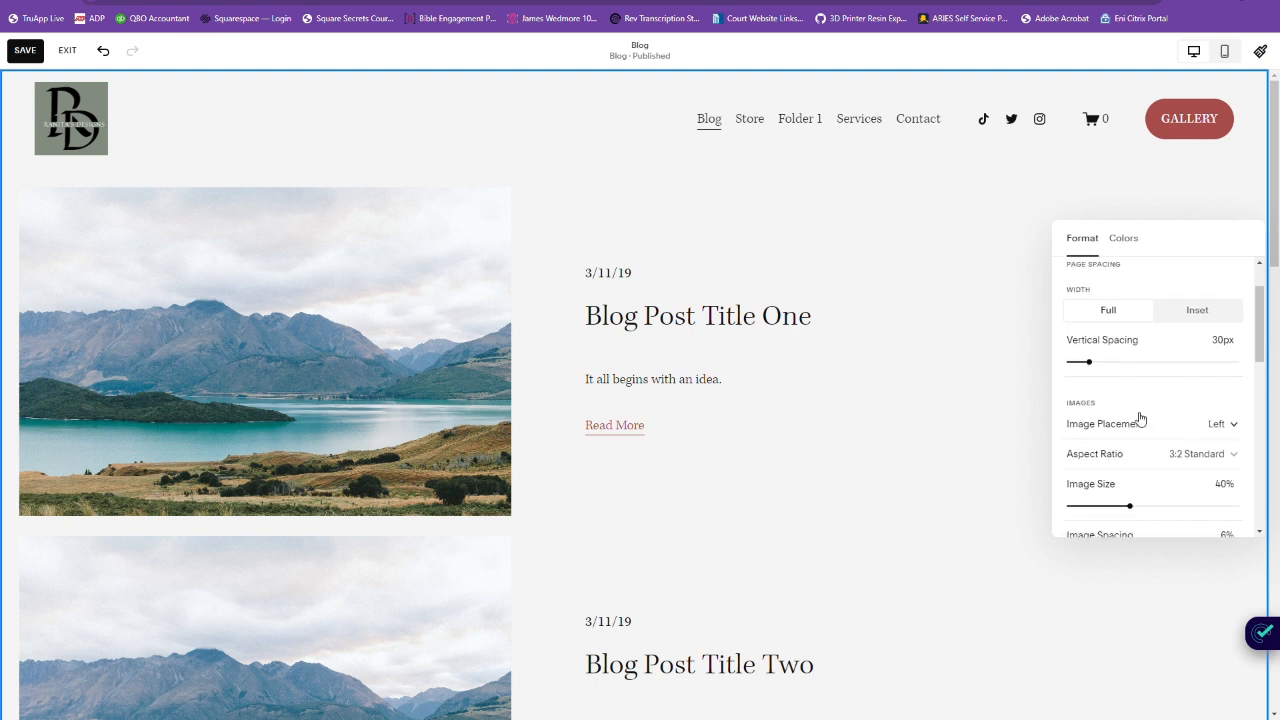
scroll(1140, 420, "down", 2)
scroll(1145, 446, "down", 2)
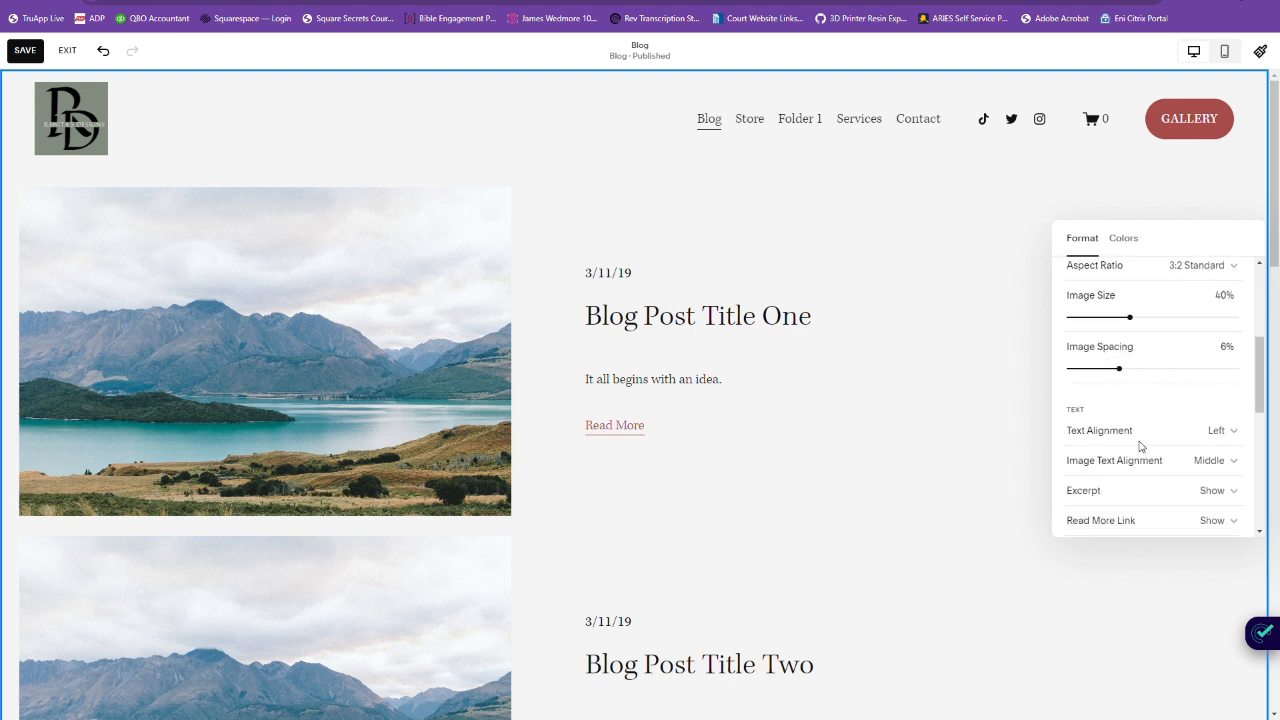
scroll(1147, 443, "down", 3)
scroll(1144, 443, "down", 1)
scroll(1145, 440, "up", 9)
left_click(1126, 246)
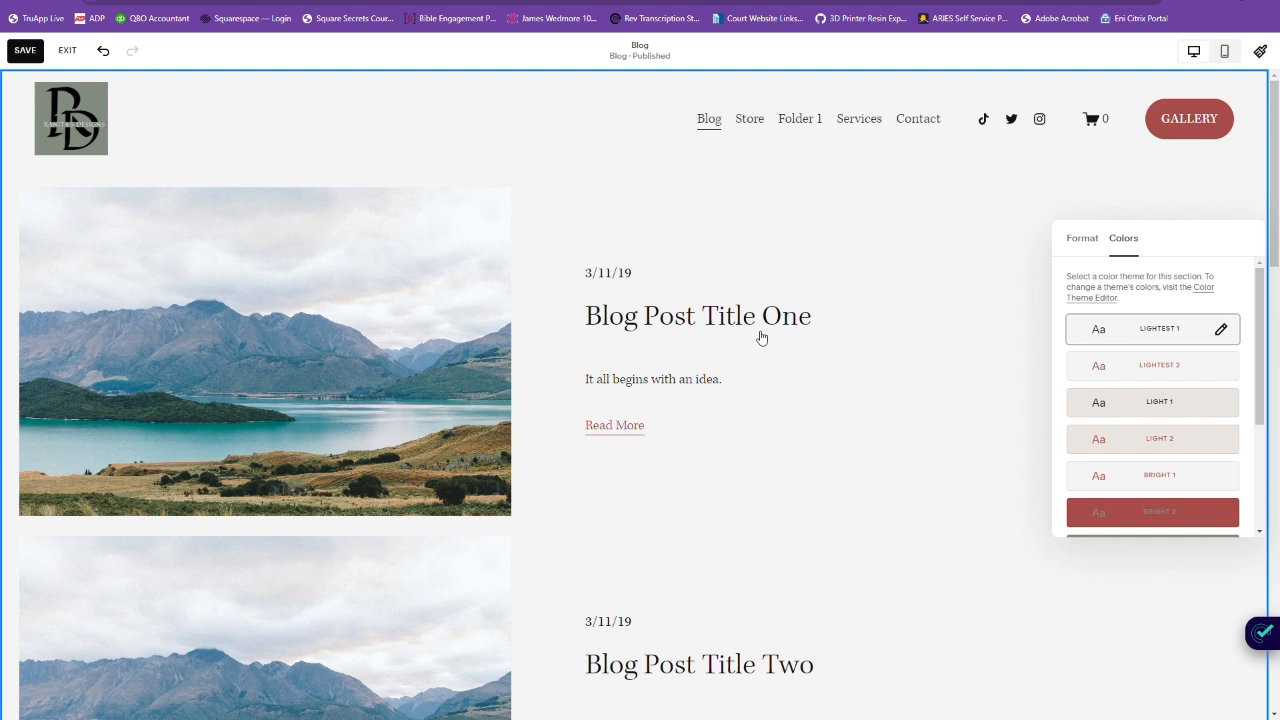
left_click(947, 455)
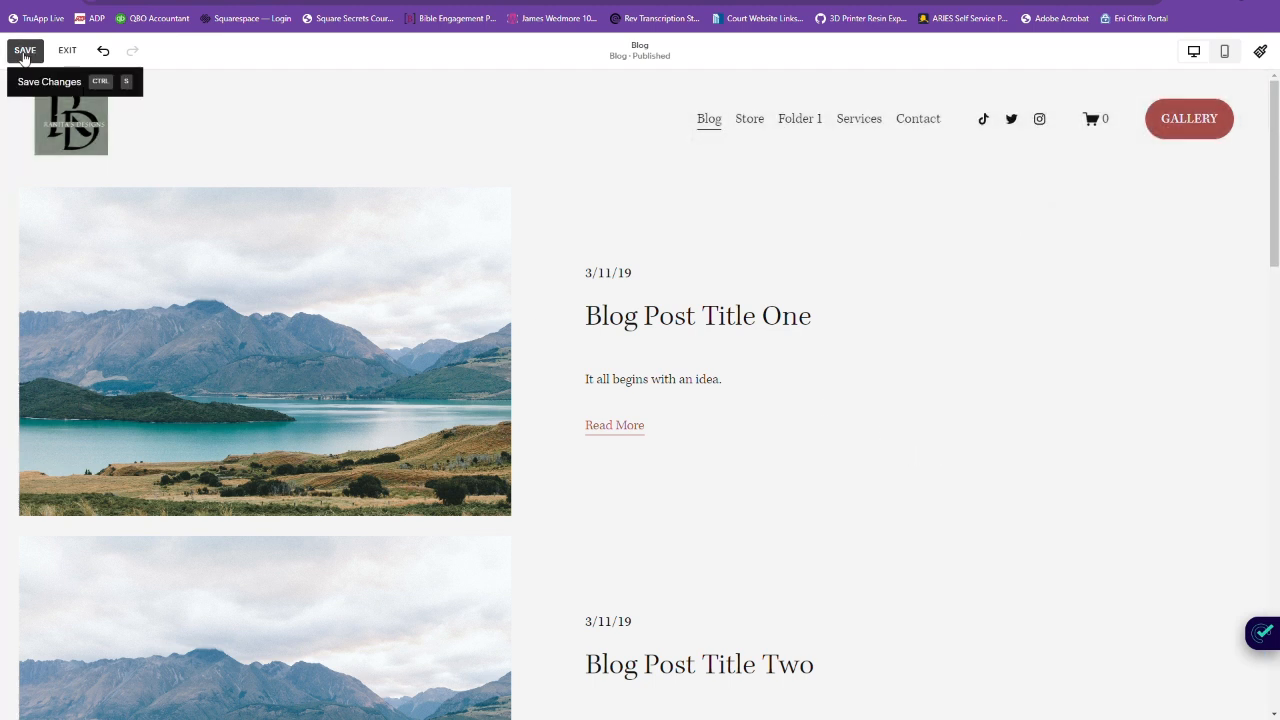
left_click(24, 51)
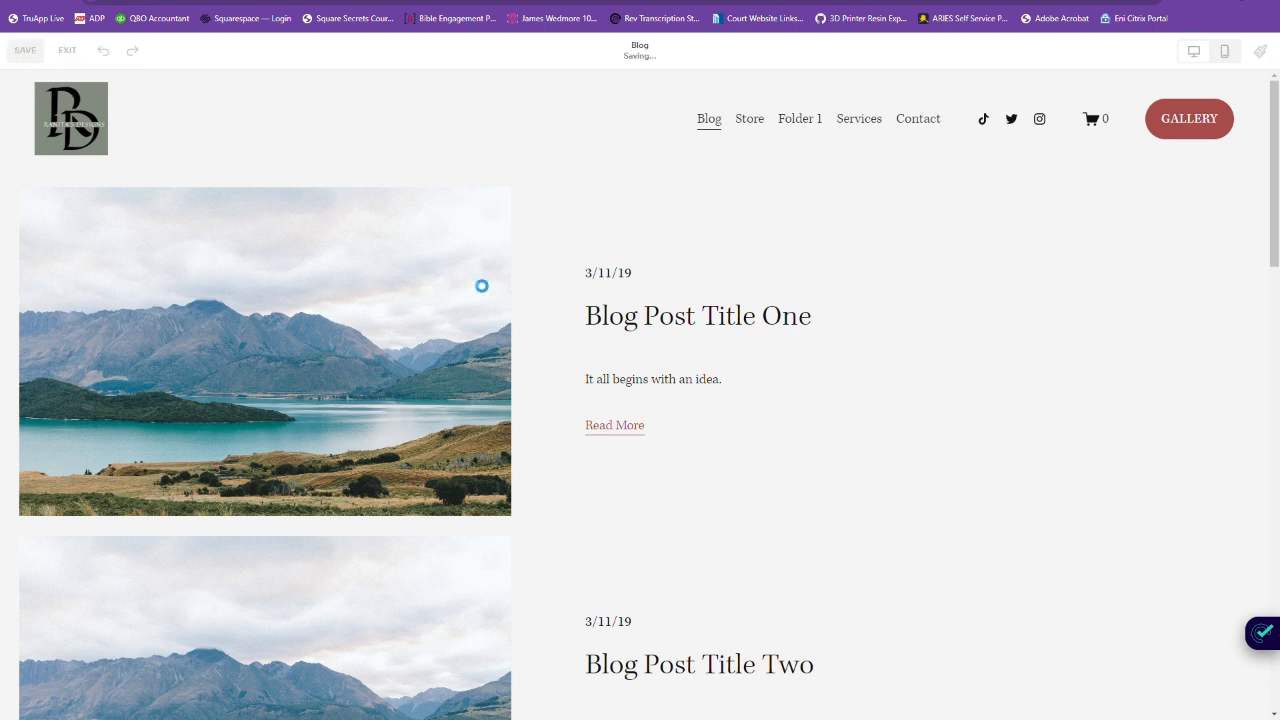